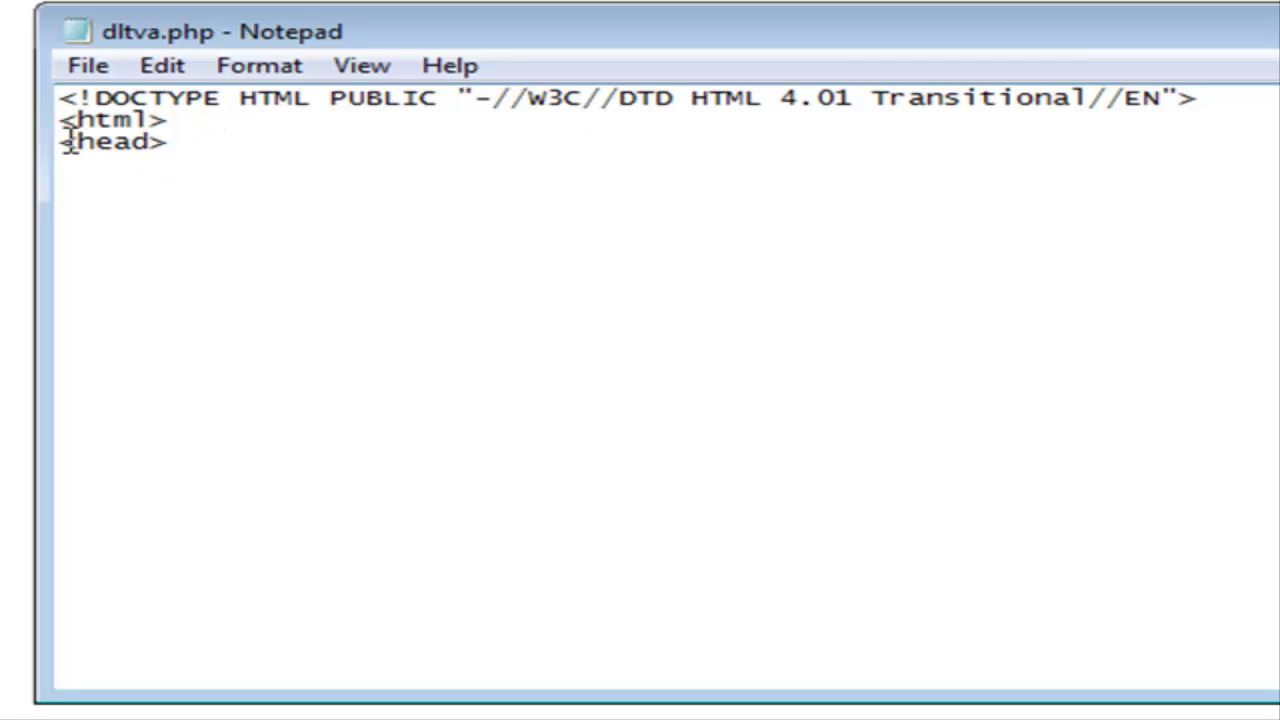
Examine the head section of dltva.php, including its opening and closing tags and the robots meta tag with NOINDEX, NOFOLLOW.
drag(62, 142, 180, 141)
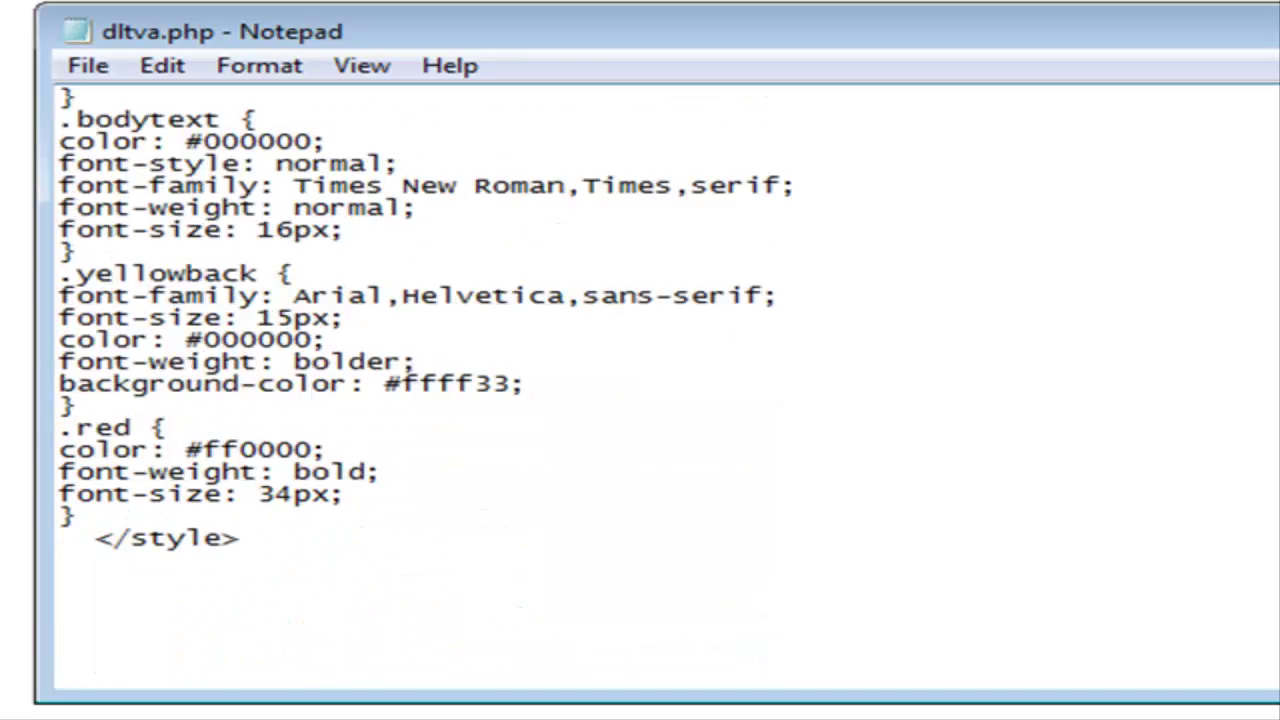
scroll(640, 390, down, 12)
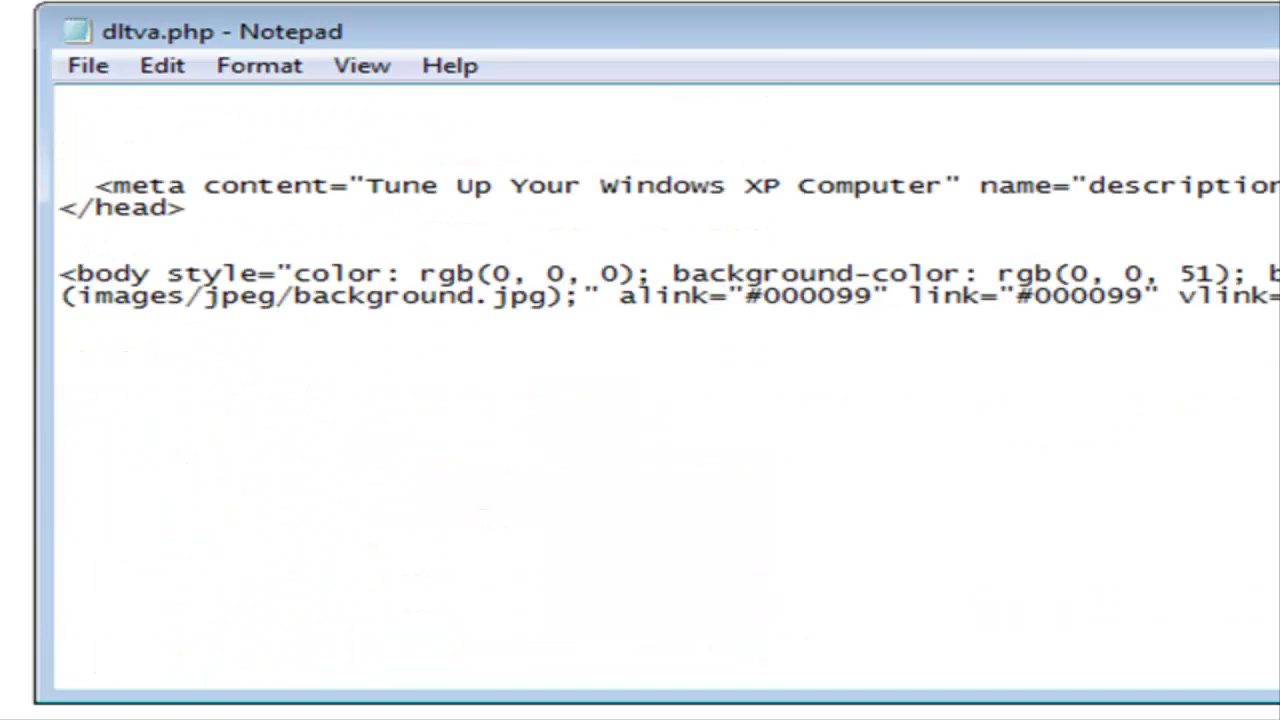
drag(186, 207, 48, 205)
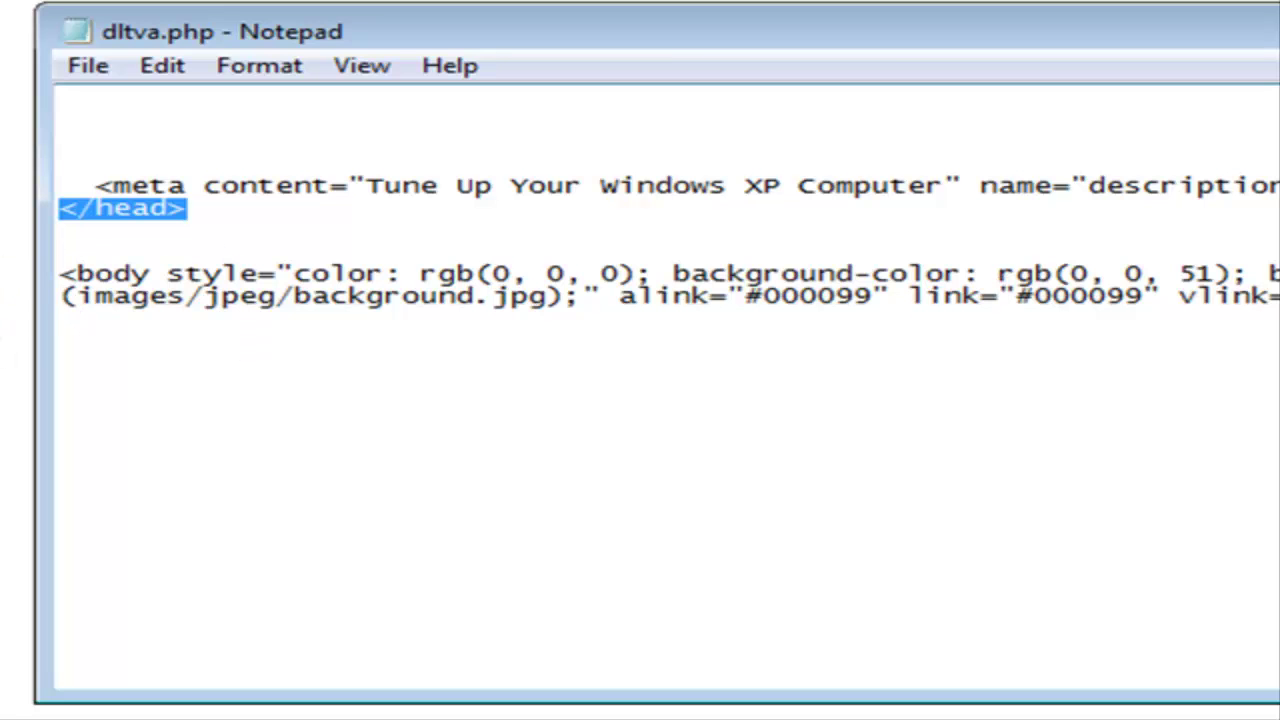
click(156, 164)
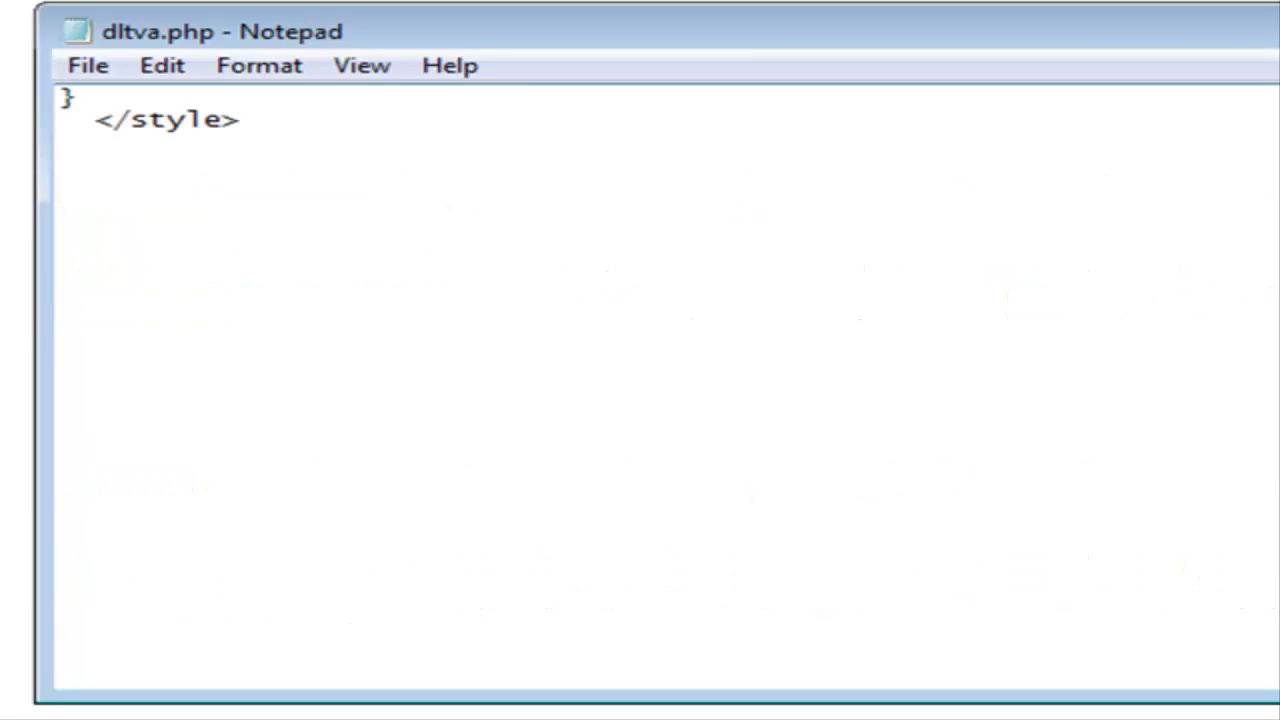
scroll(640, 390, up, 15)
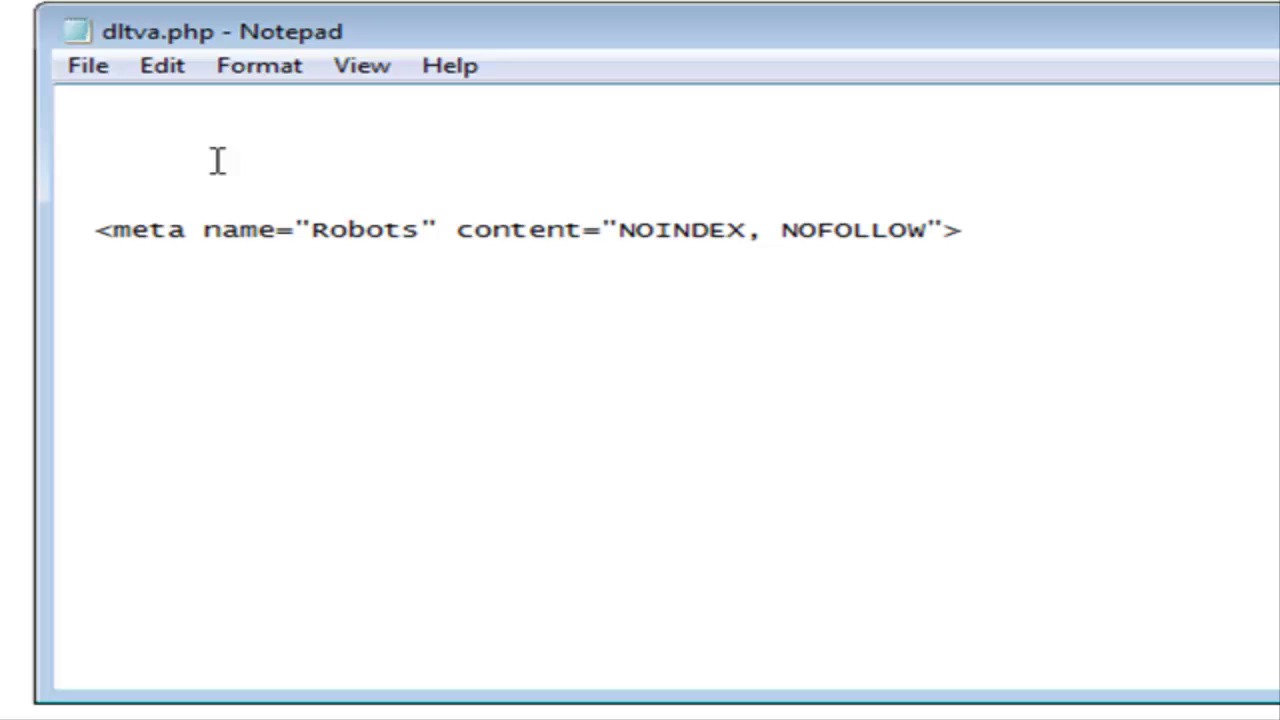
drag(78, 228, 60, 275)
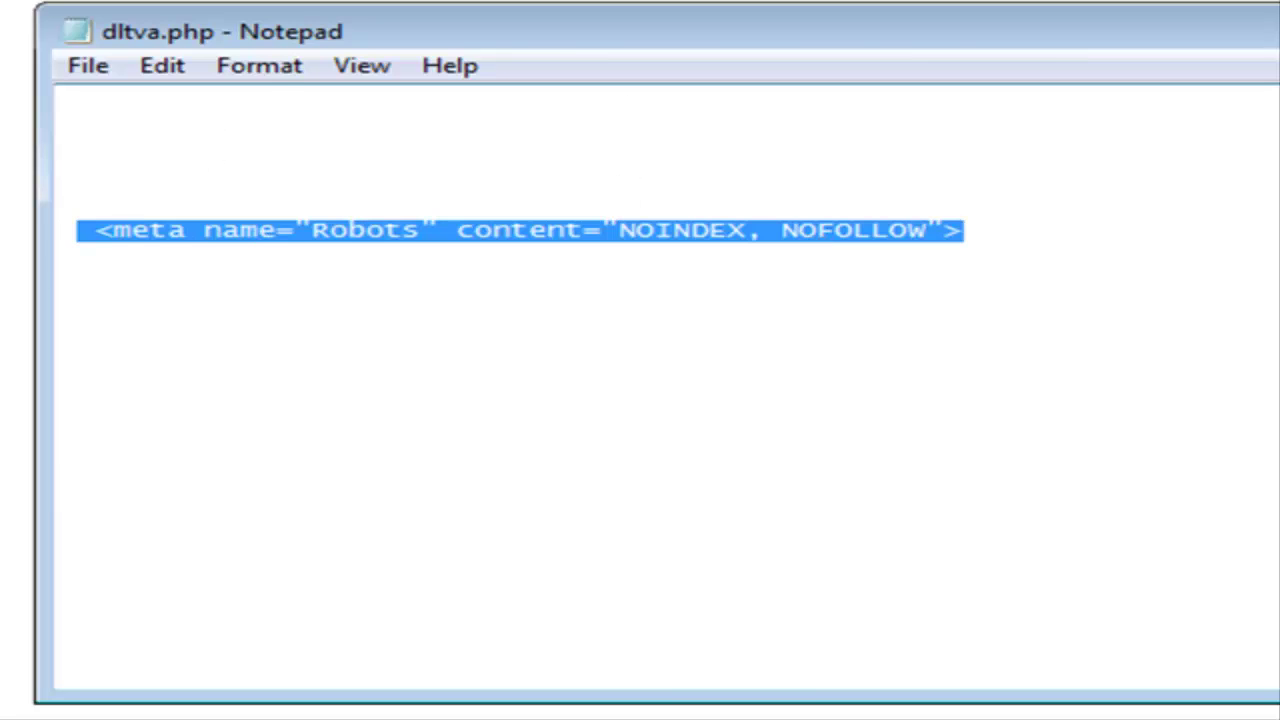
click(60, 297)
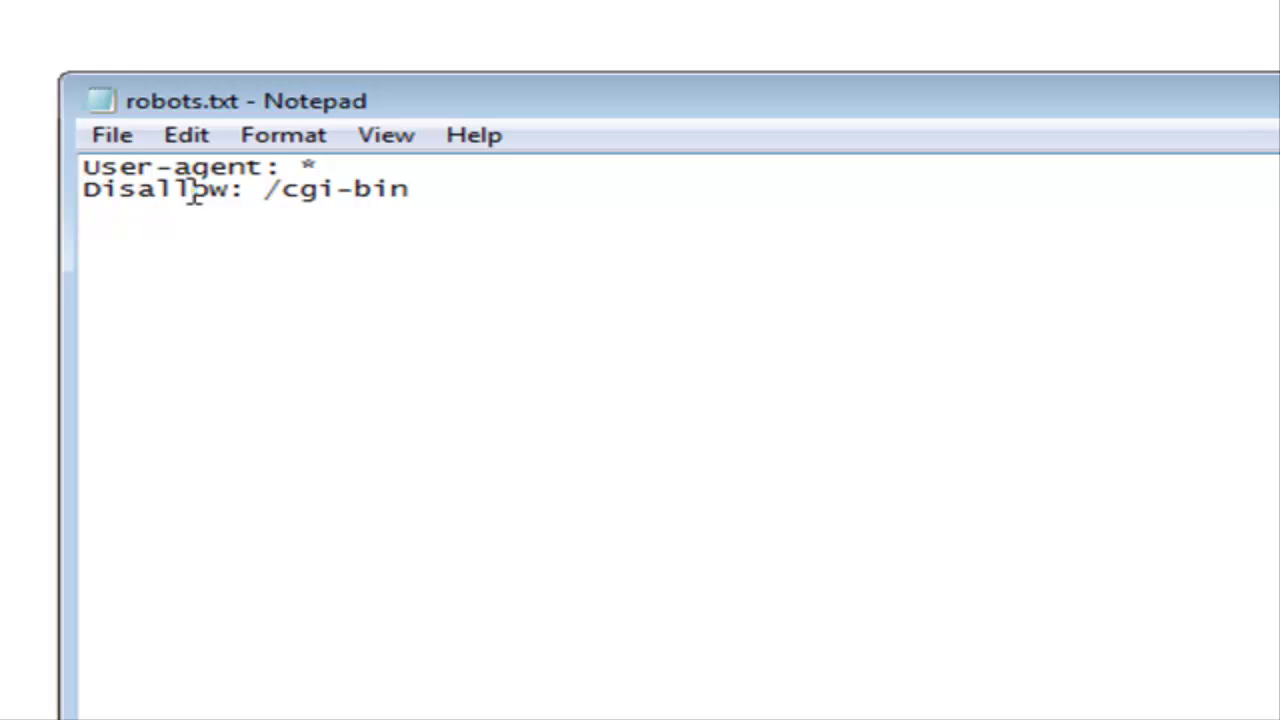
Switch to robots.txt and inspect the /cgi-bin path in the Disallow rule.
key(Up)
key(Up)
key(End)
drag(86, 189, 418, 190)
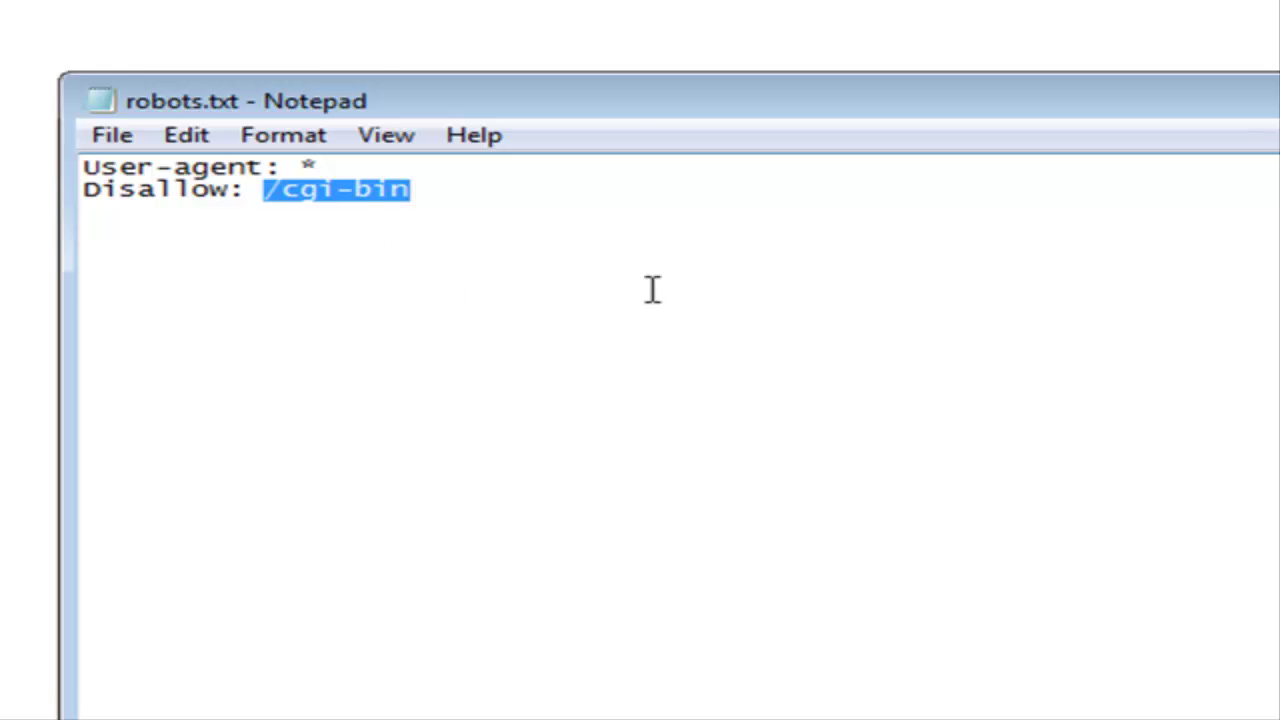
click(560, 205)
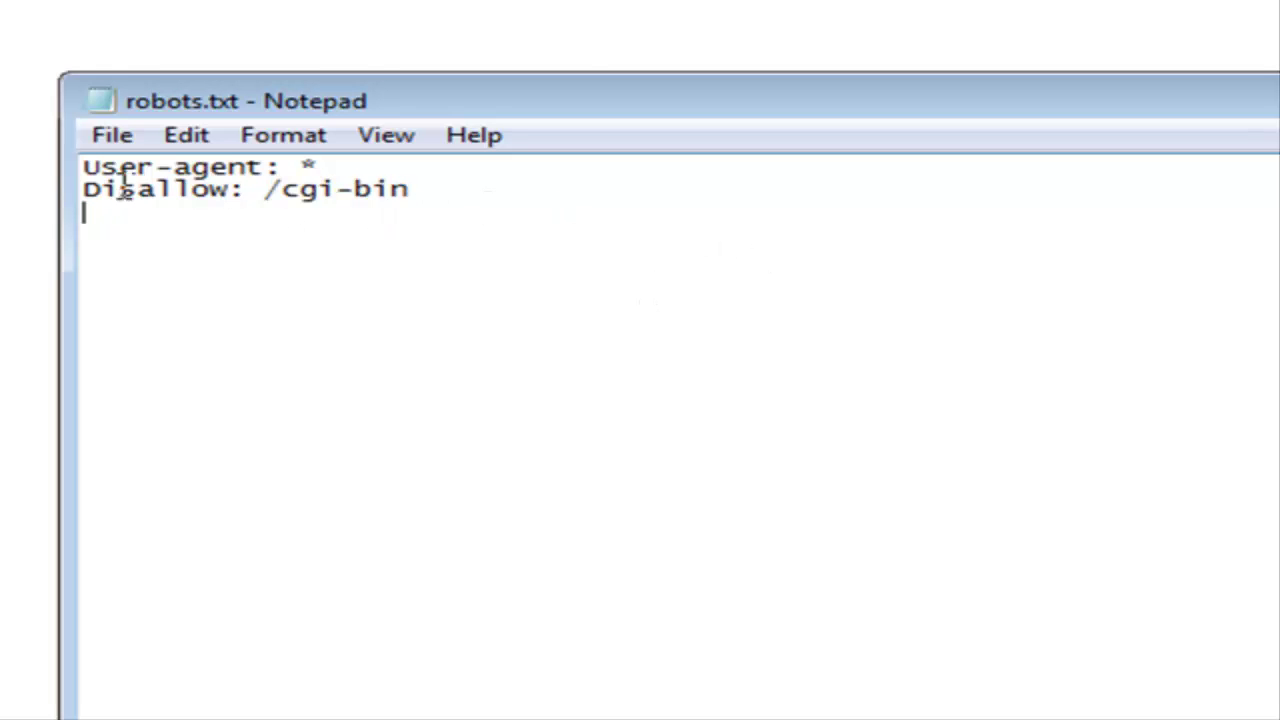
Duplicate the Disallow rule for /cgi-bin on a new line and change the copy's path to /download.
drag(88, 189, 423, 194)
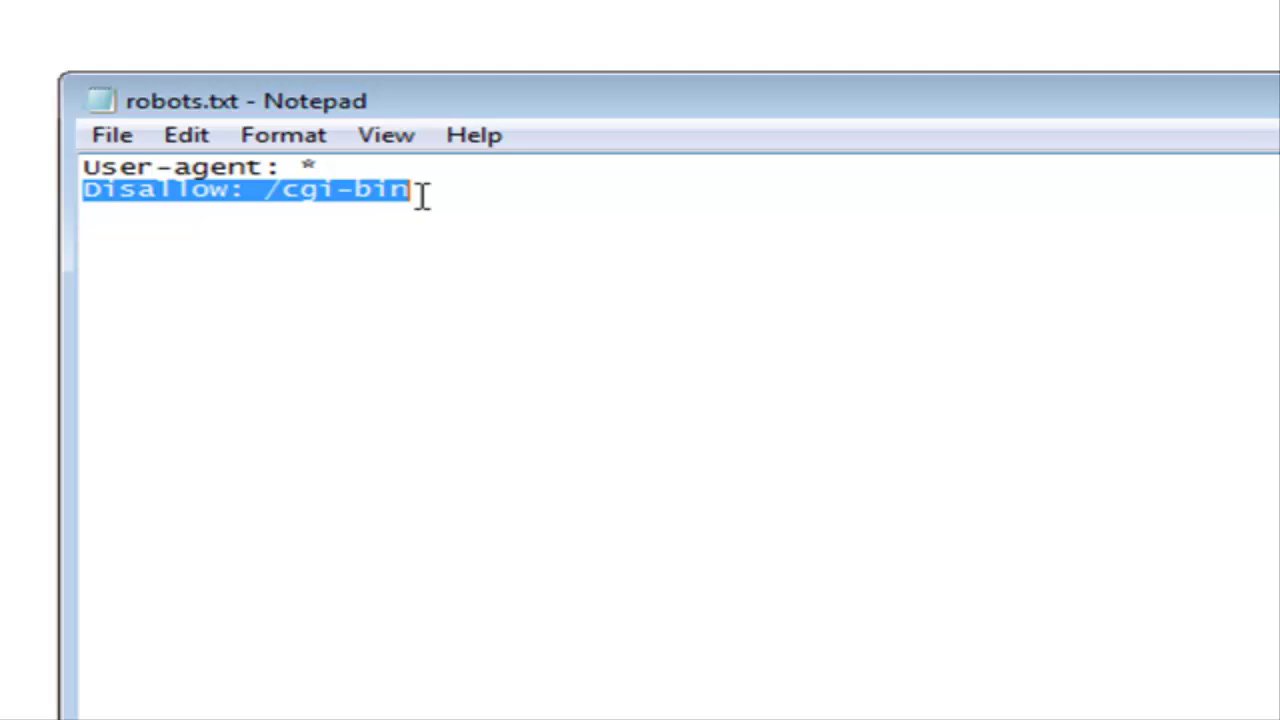
right_click(386, 184)
click(534, 304)
click(460, 198)
key(Return)
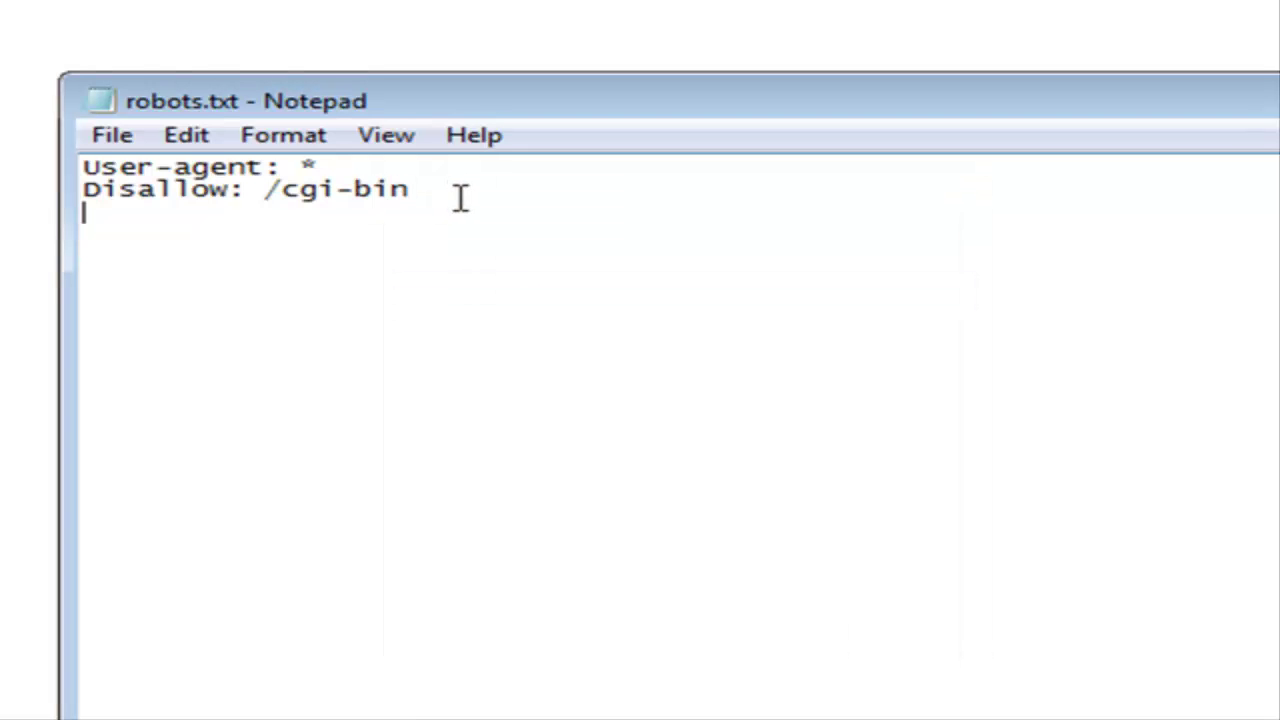
key(ctrl+v)
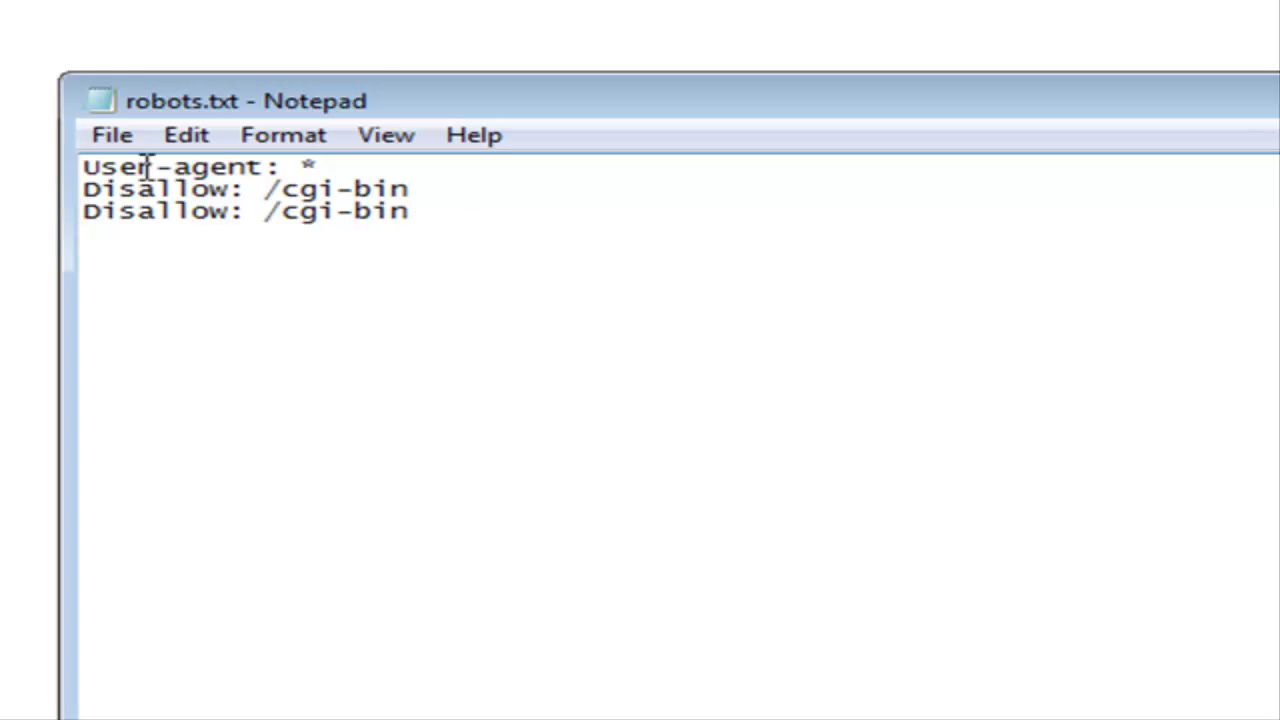
drag(283, 212, 401, 220)
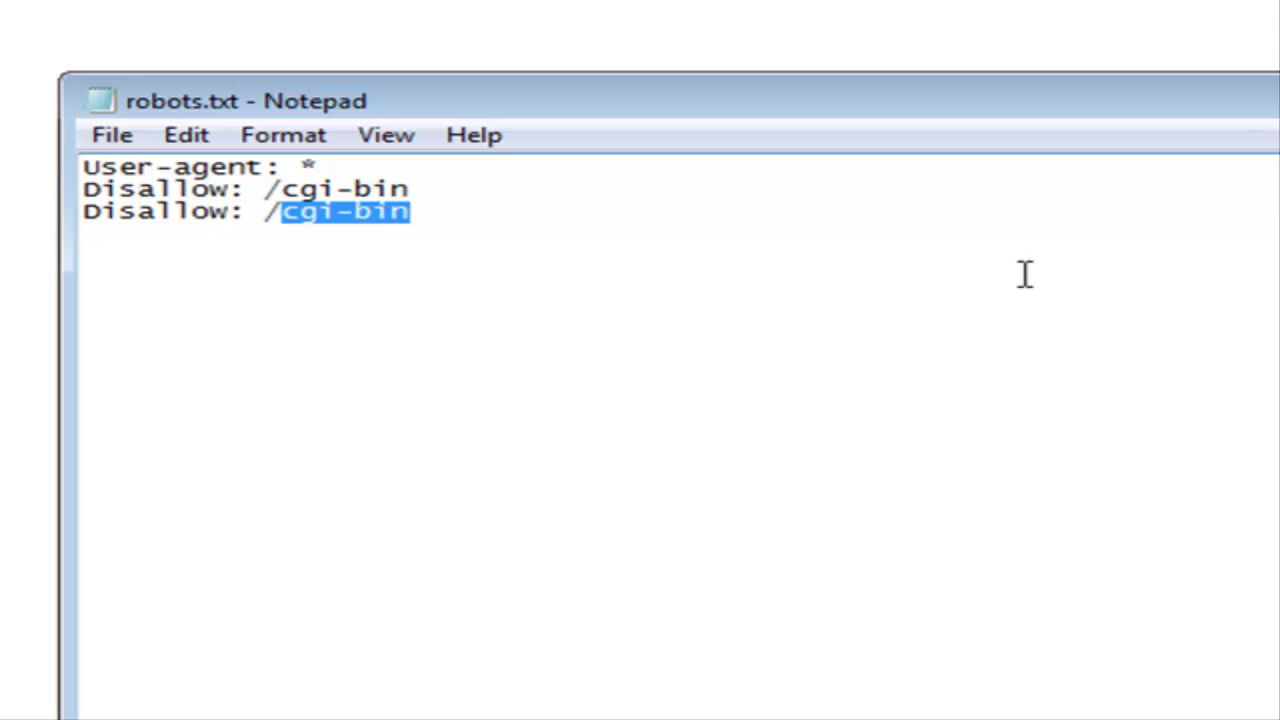
text(dow)
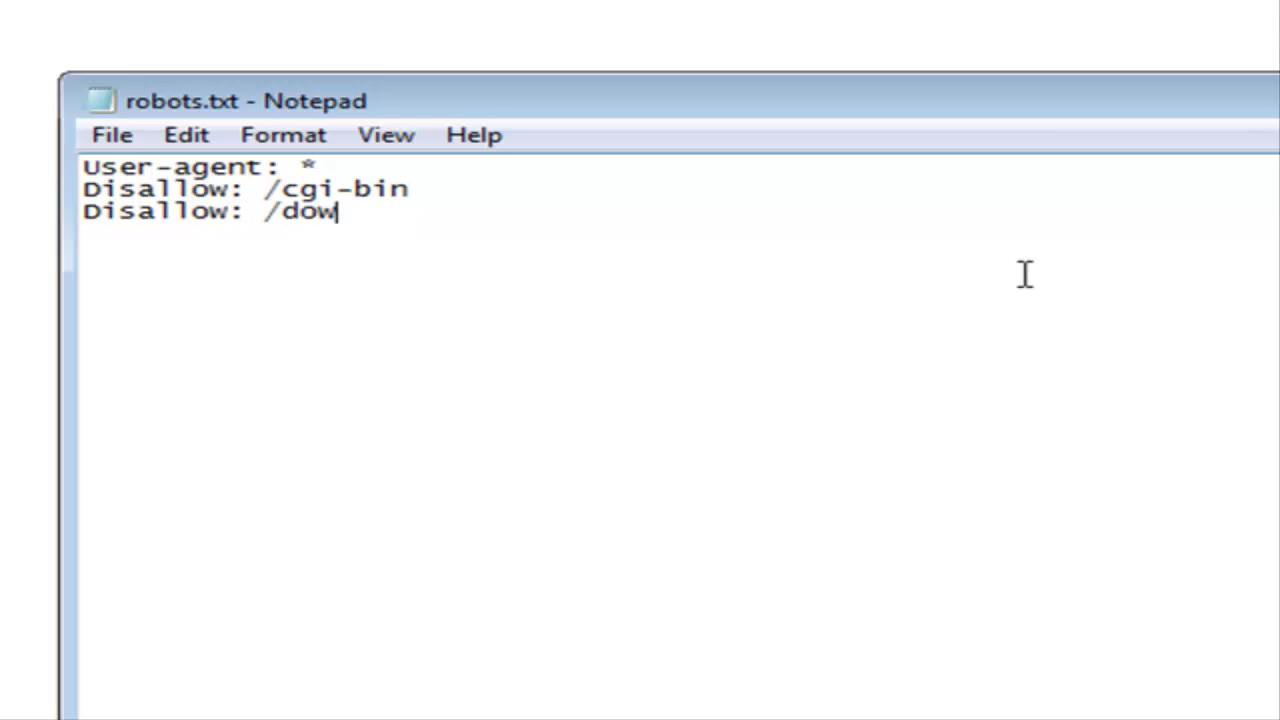
text(nload)
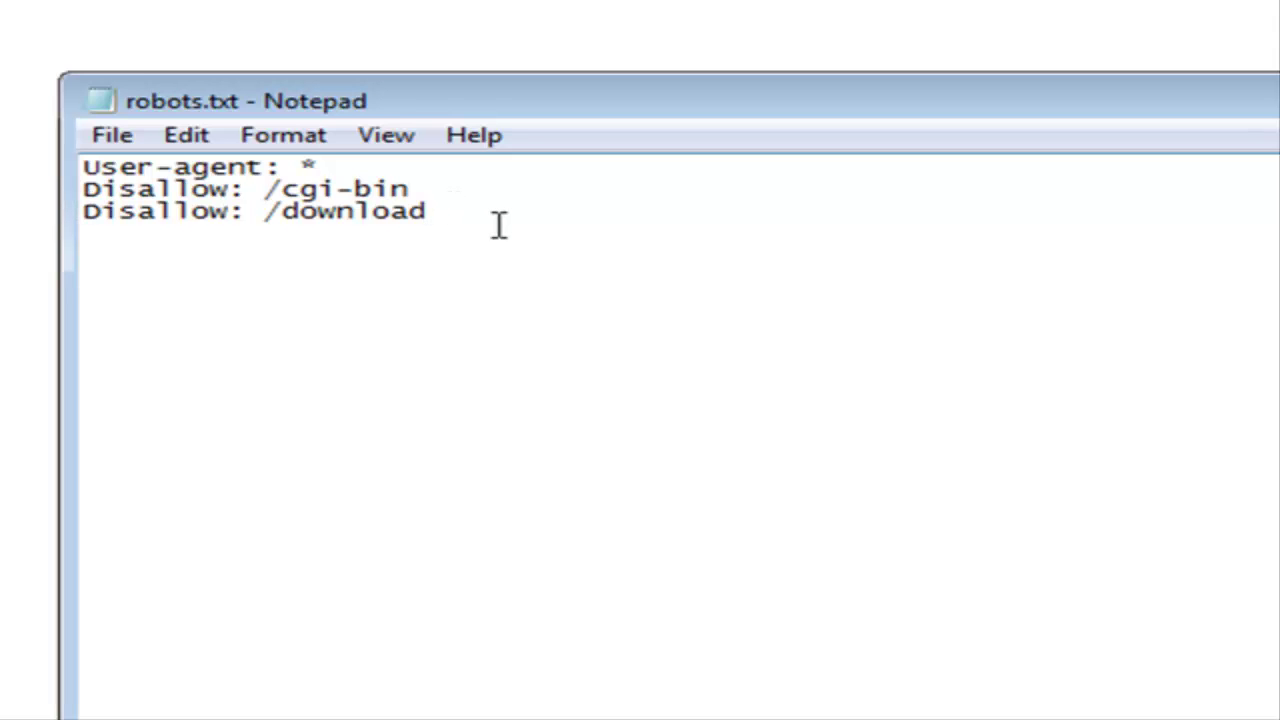
Add another Disallow line below the /download rule with the path /videos/video-downloads.
key(Return)
key(ctrl+v)
key(BackSpace)
key(BackSpace)
key(BackSpace)
key(BackSpace)
key(BackSpace)
key(BackSpace)
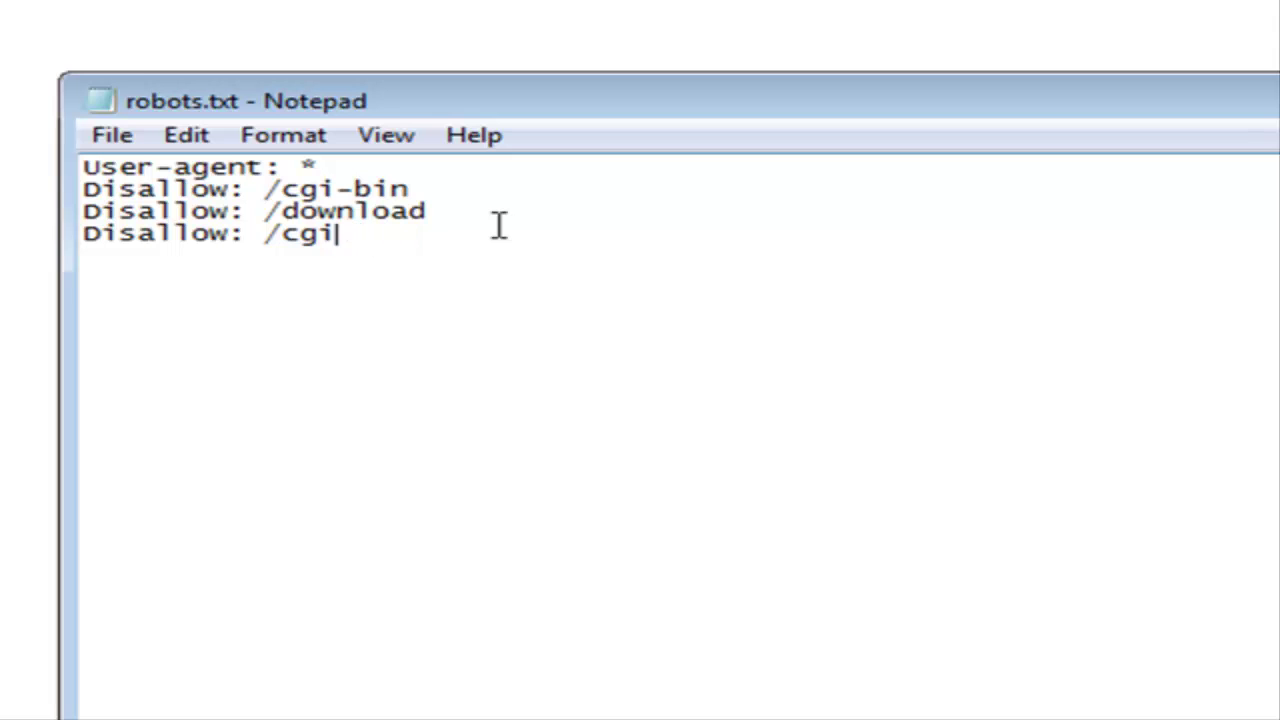
key(BackSpace)
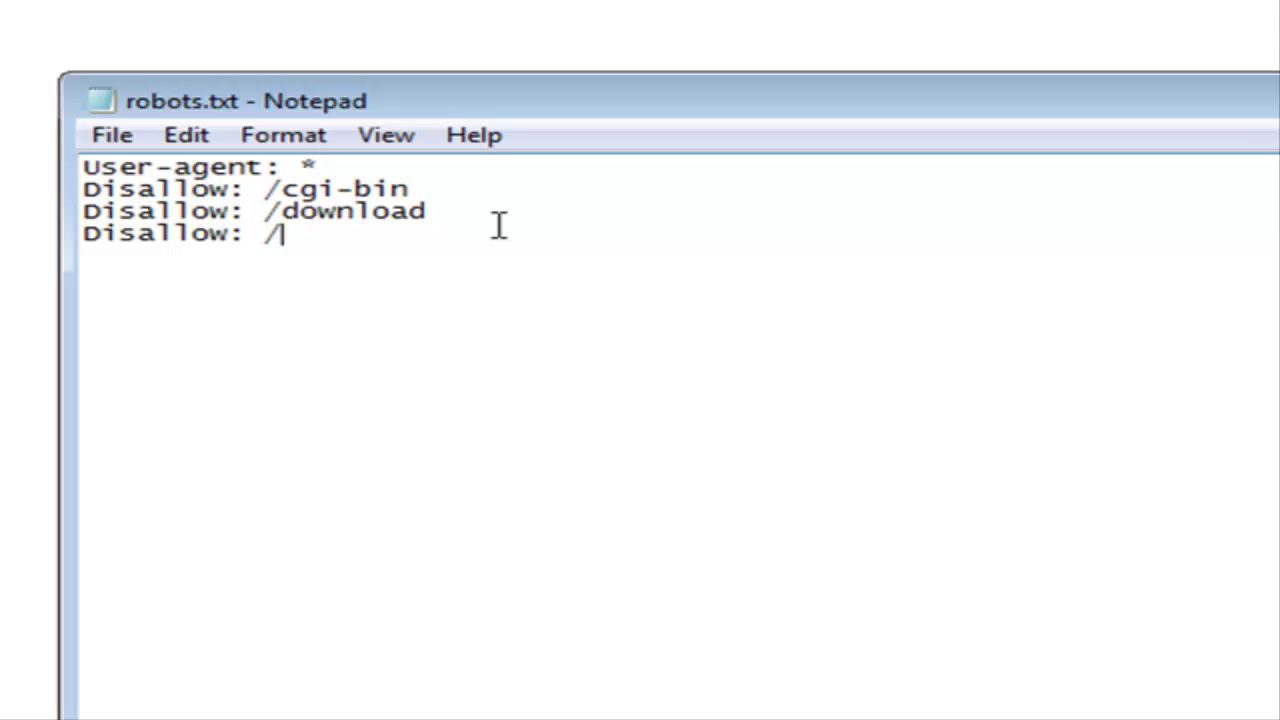
text(videos/v)
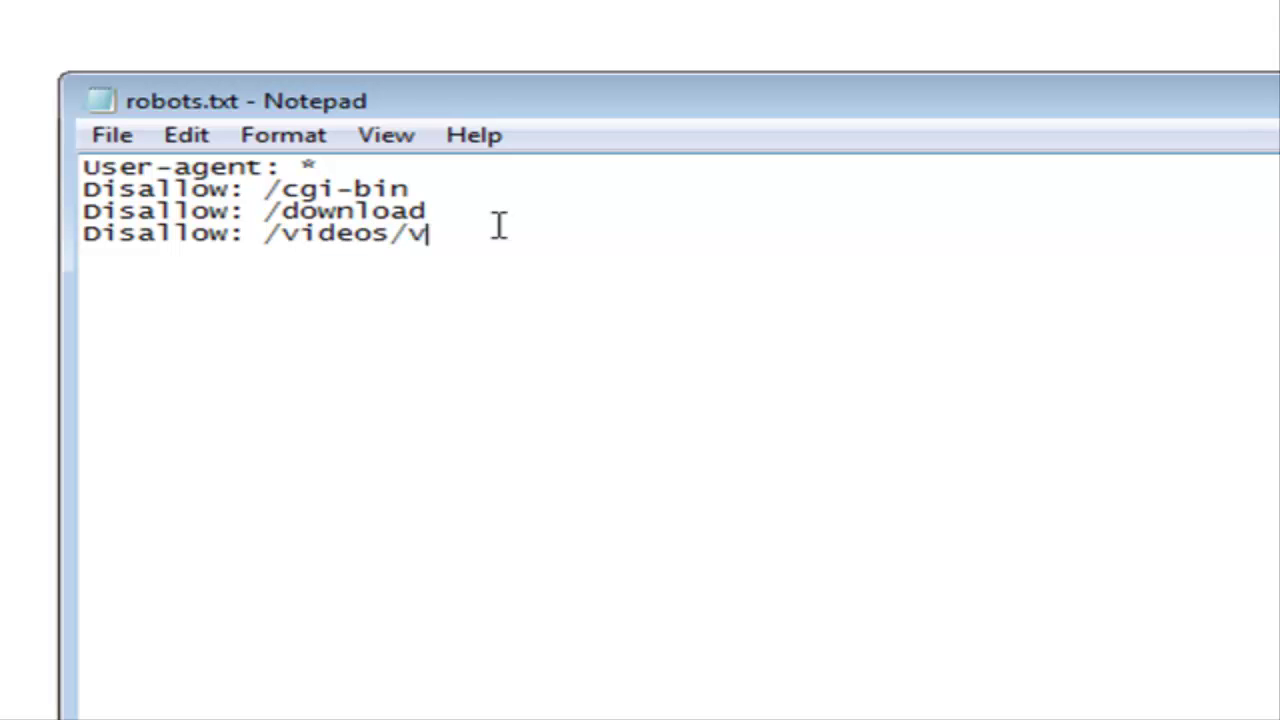
text(ideo-downlo)
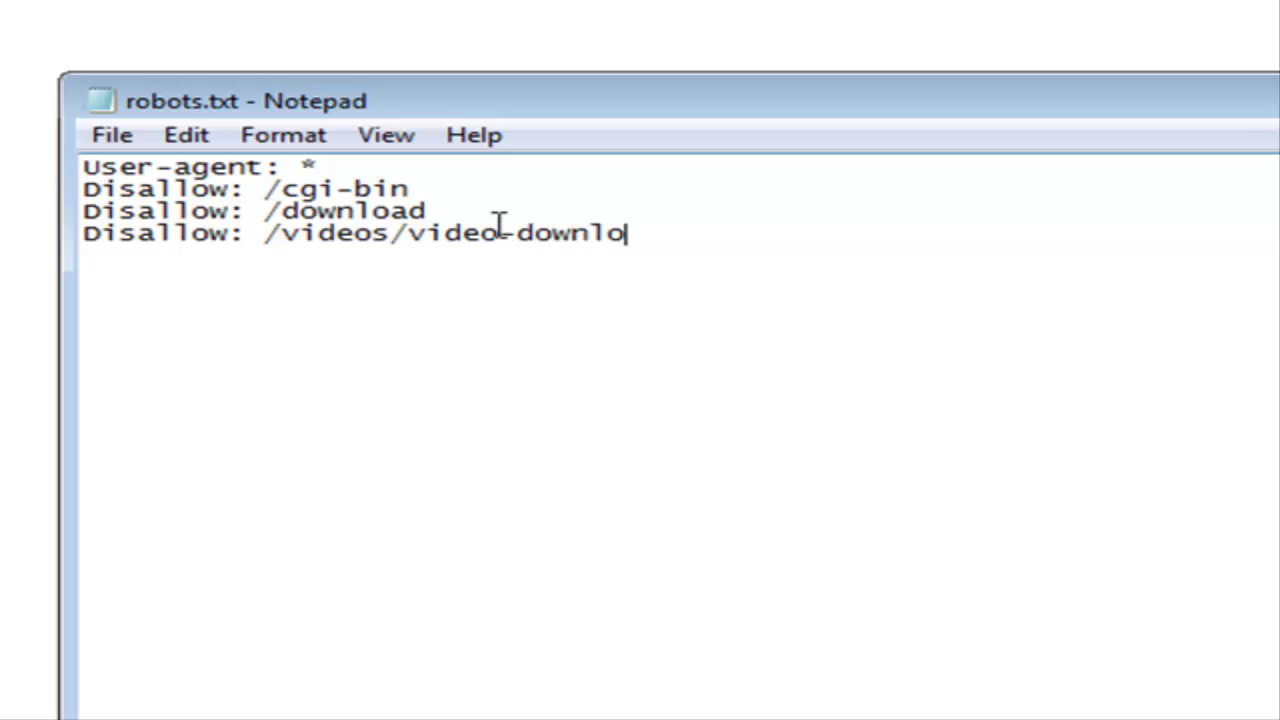
text(ads)
Check the videos and video-downloads folder names in the last Disallow rule and save robots.txt.
drag(279, 232, 388, 232)
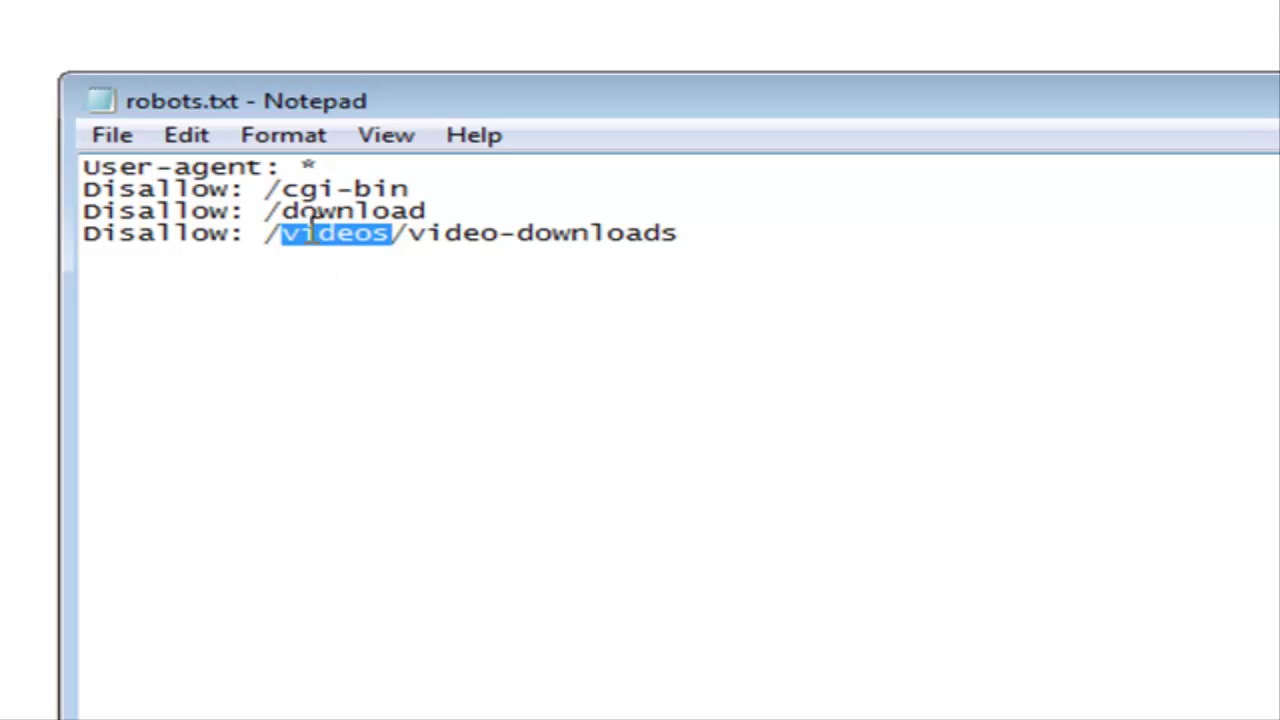
click(570, 234)
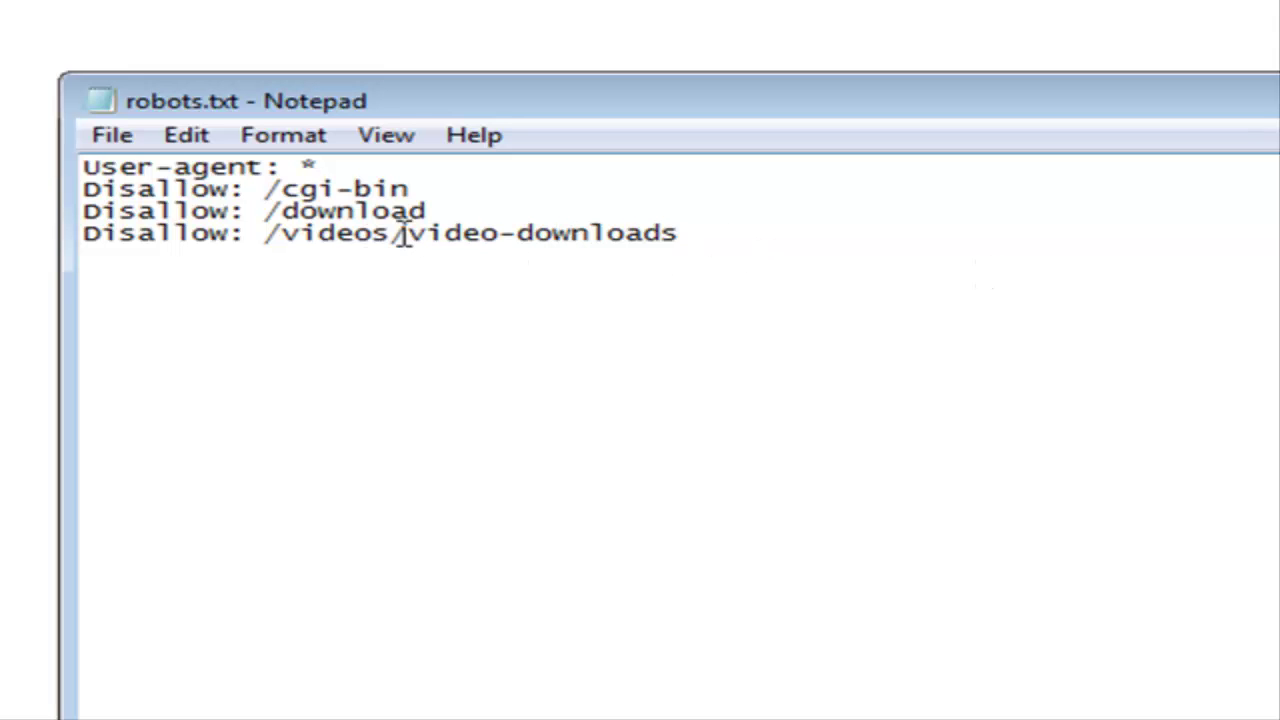
drag(404, 234, 711, 234)
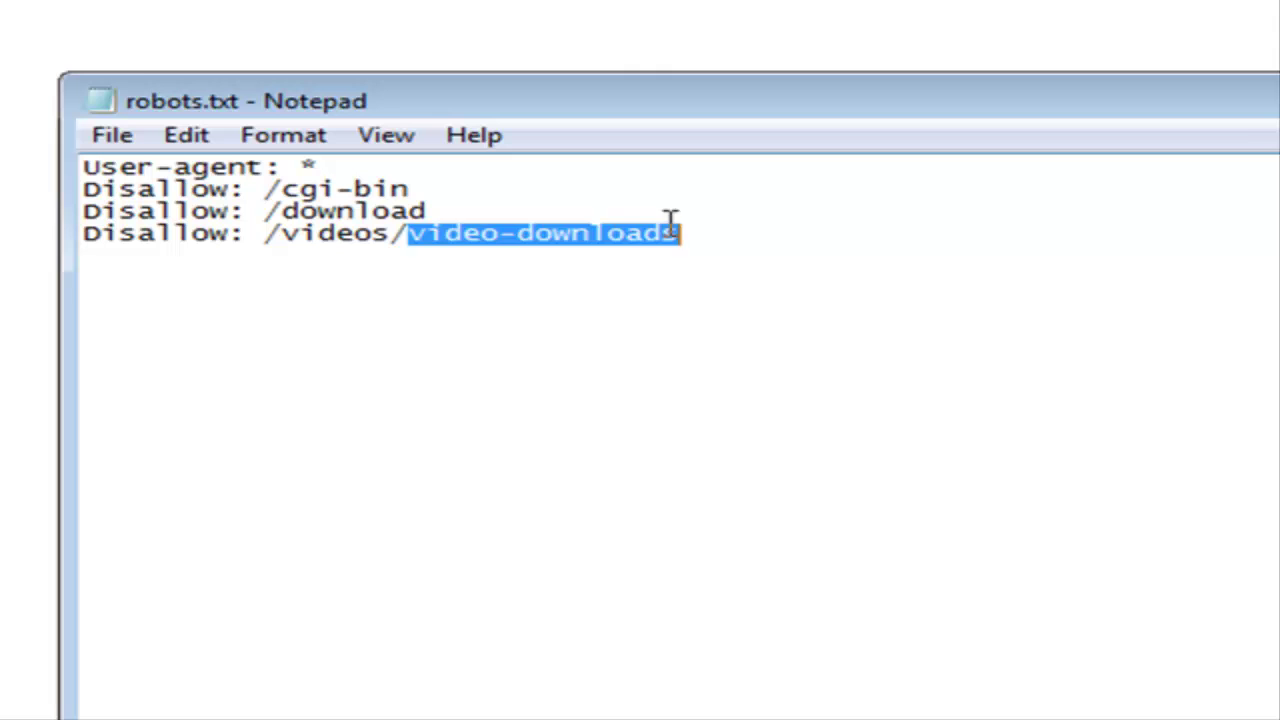
click(670, 222)
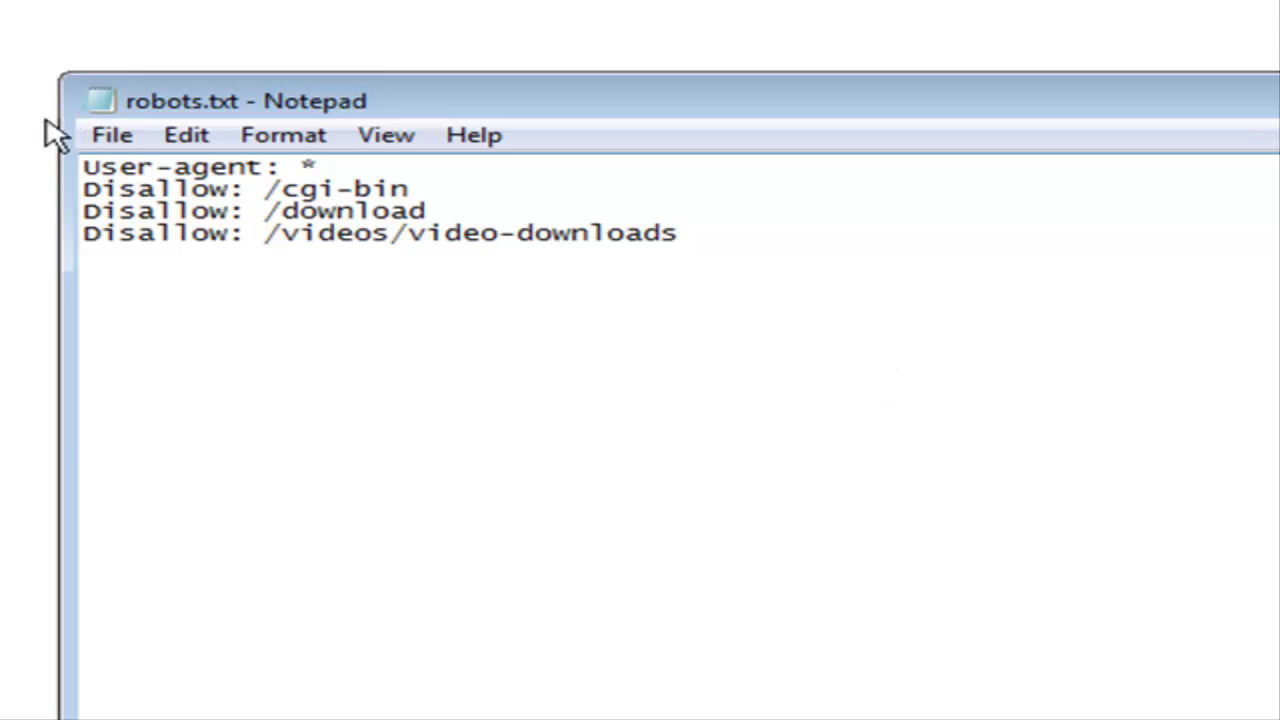
click(106, 138)
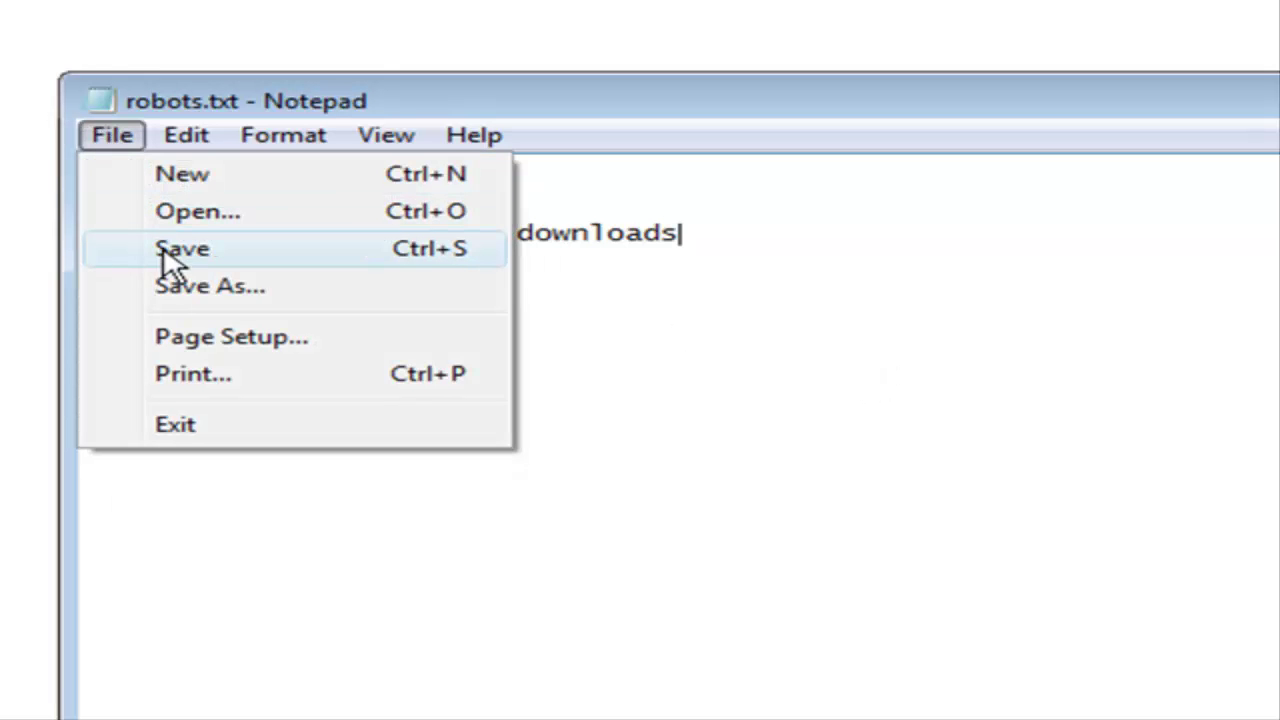
click(165, 255)
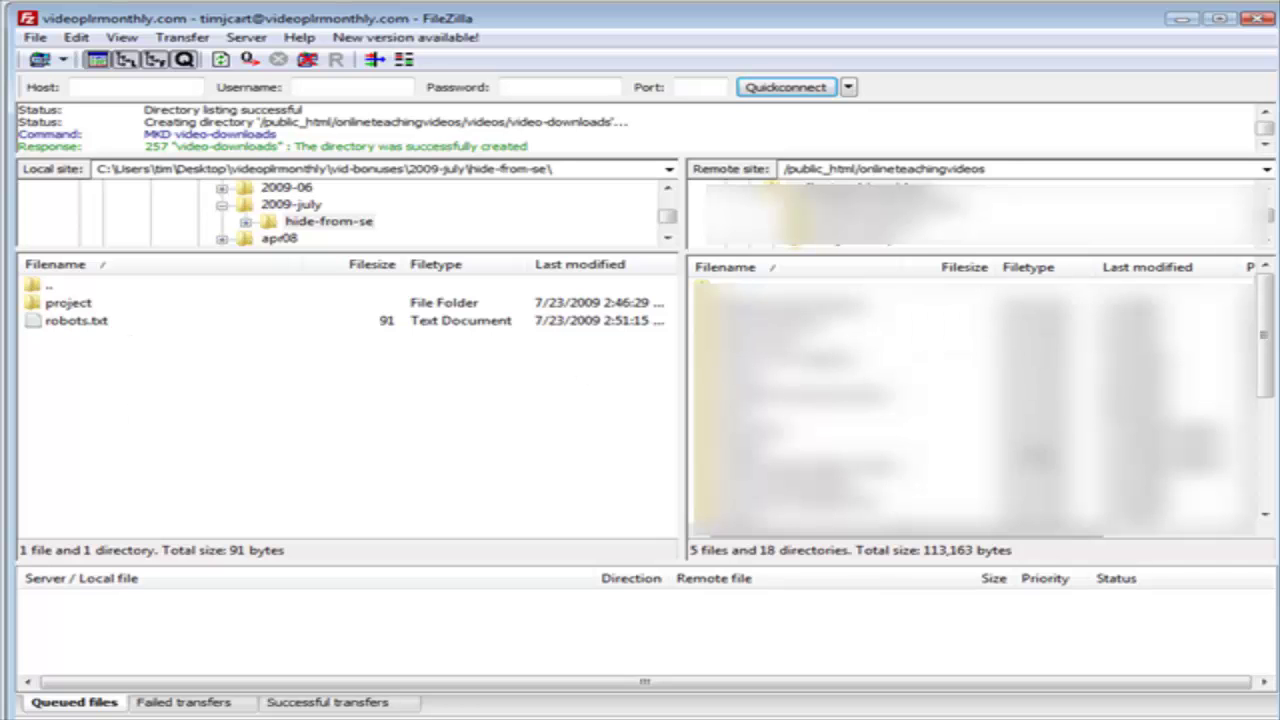
Switch to FileZilla and upload robots.txt from the local hide-from-se folder to /public_html/onlineteachingvideos.
click(45, 320)
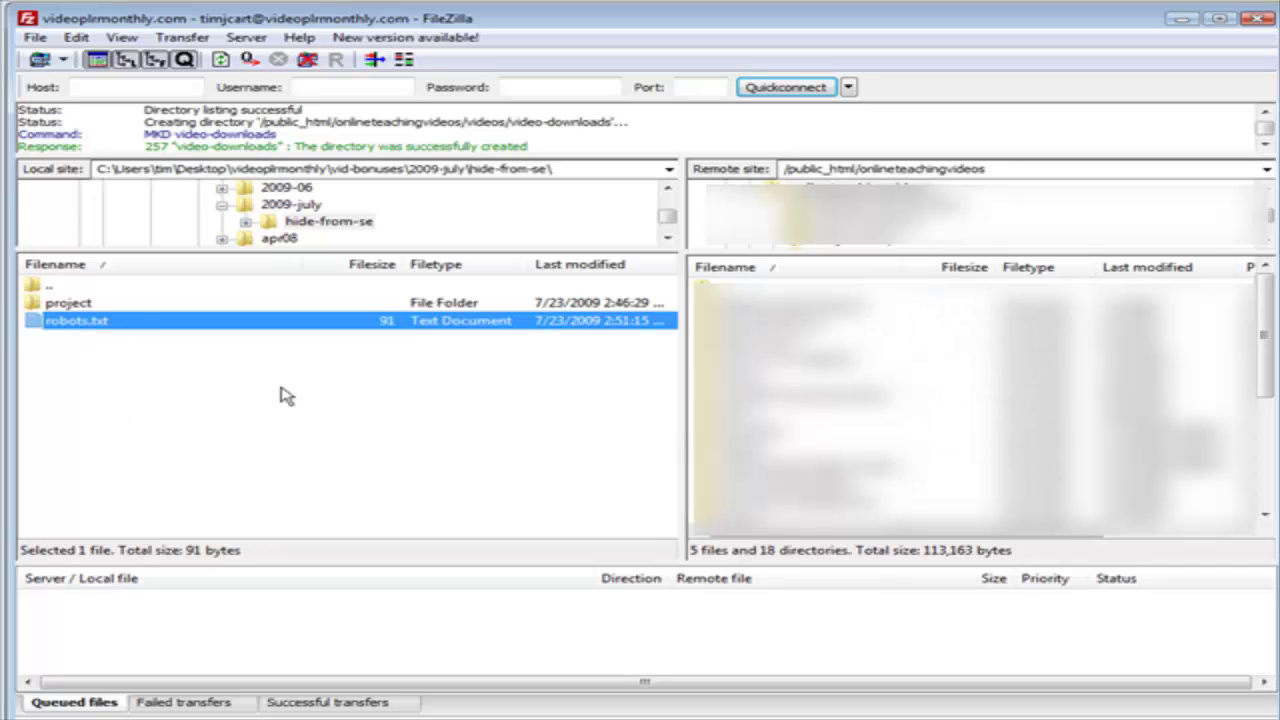
right_click(140, 321)
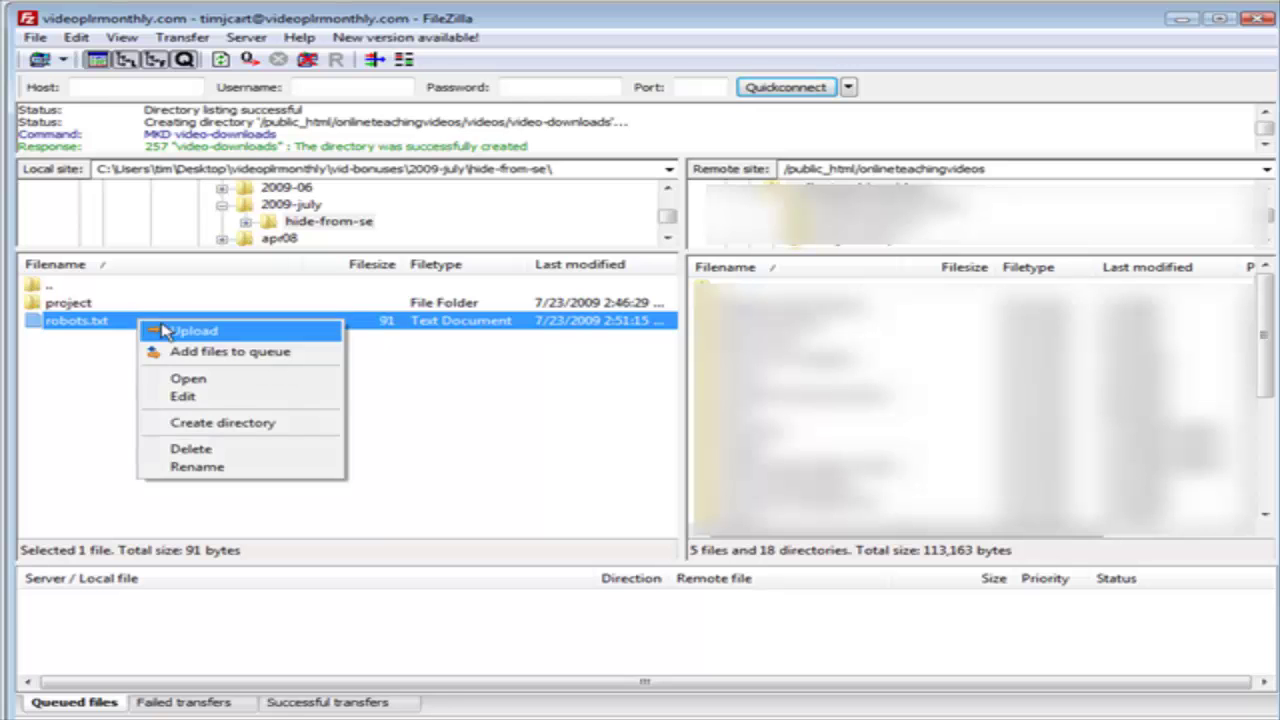
click(172, 331)
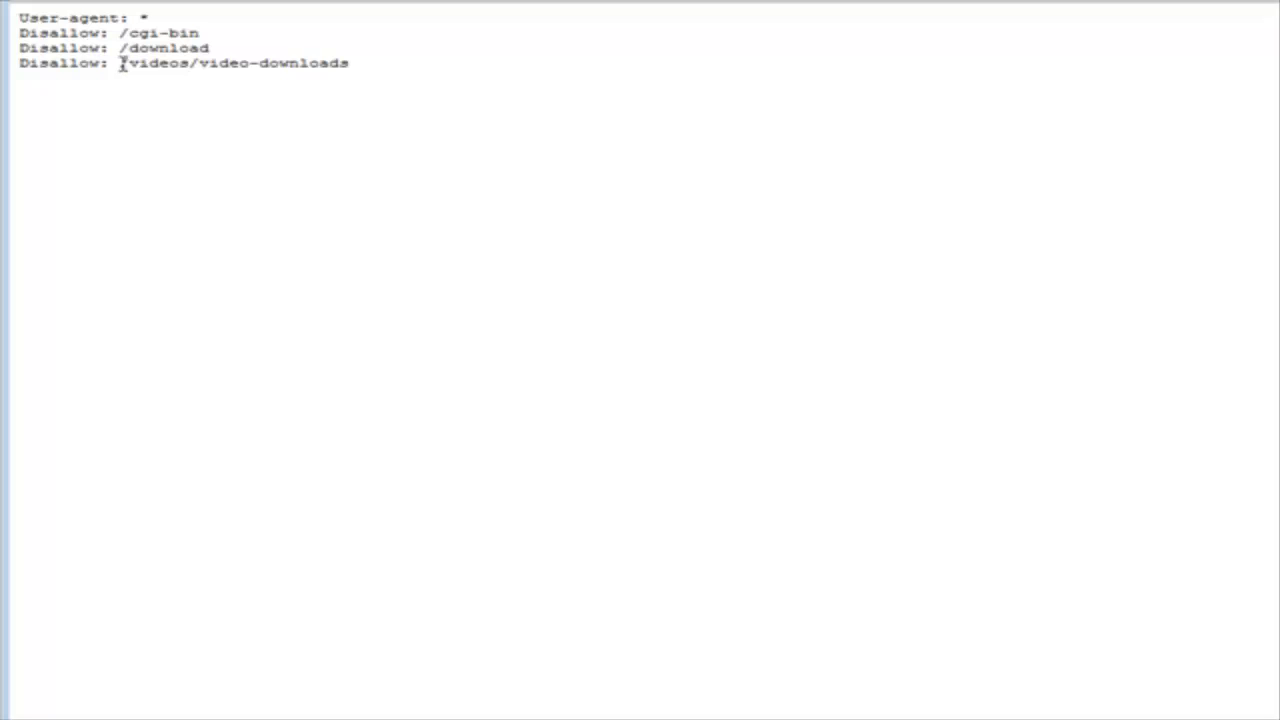
Copy the path /videos/video-downloads from the last Disallow rule of the uploaded robots.txt.
drag(119, 63, 349, 63)
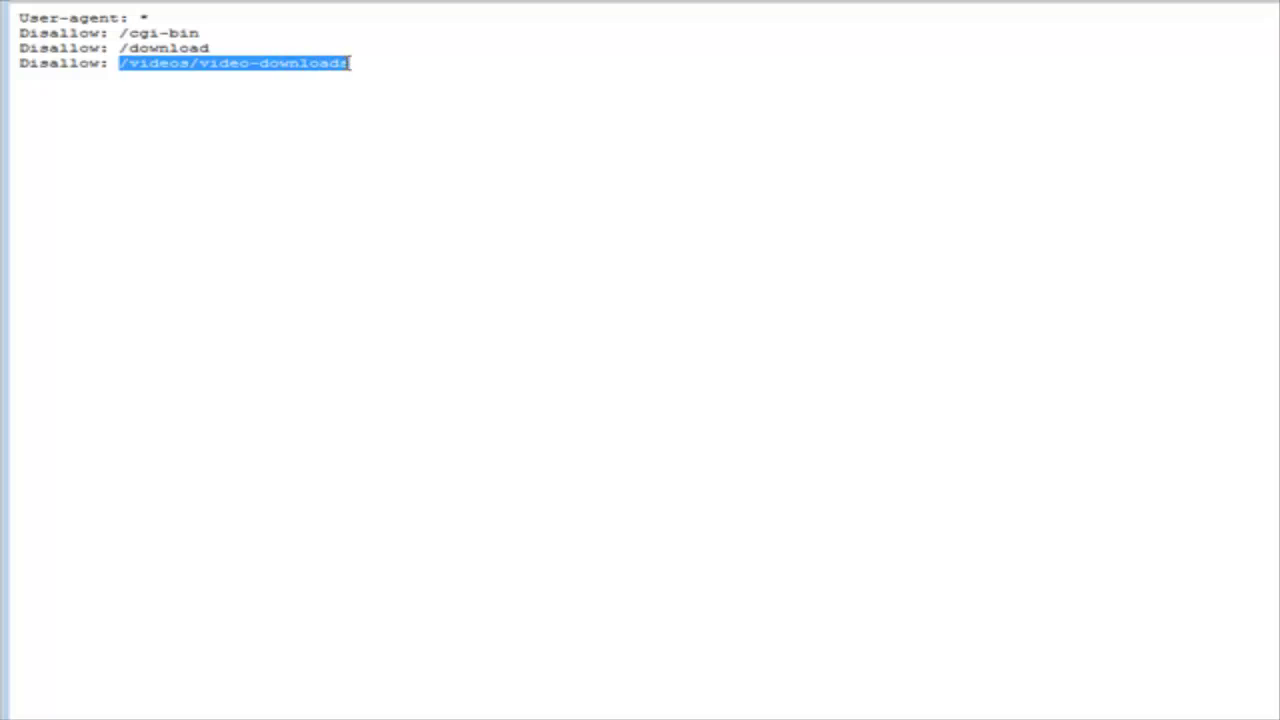
right_click(345, 62)
click(412, 78)
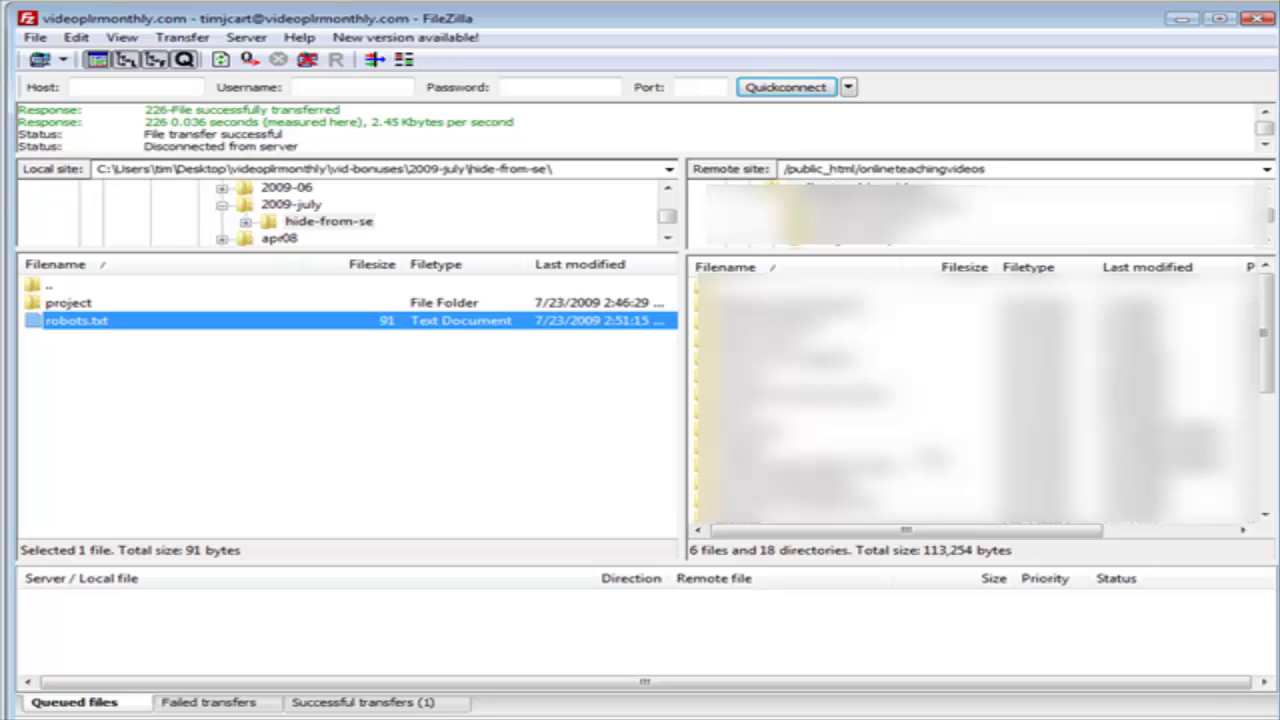
Switch to FileZilla and open the remote folder /public_html/onlineteachingvideos/videos/video-downloads.
double_click(780, 440)
double_click(780, 443)
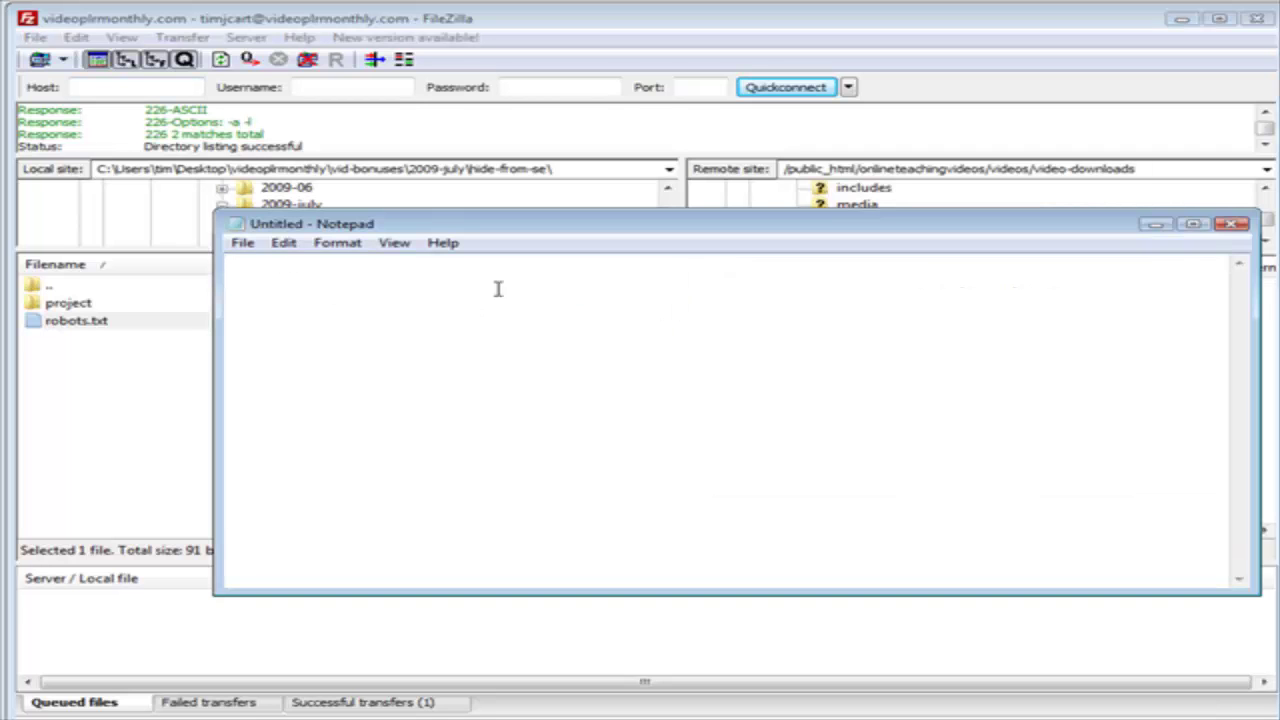
Save the blank Notepad document as index.txt in the hide-from-se folder and close it.
click(243, 246)
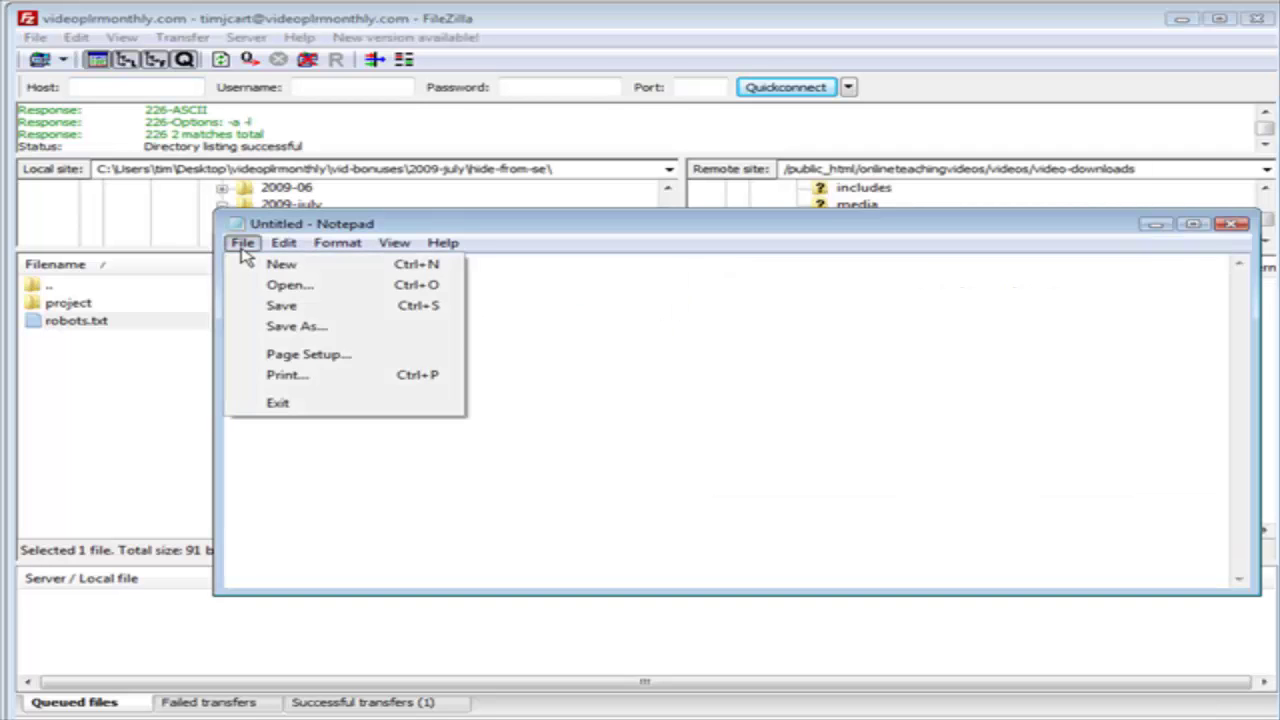
click(281, 305)
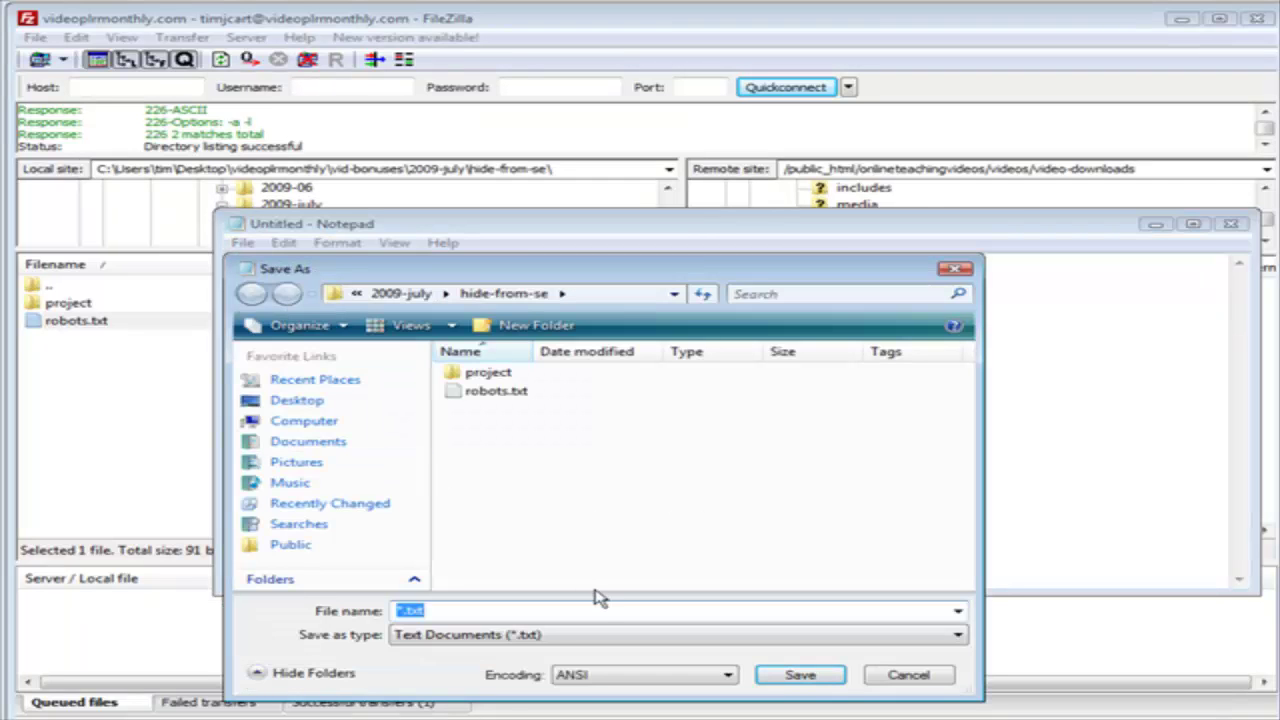
text(index)
key(Return)
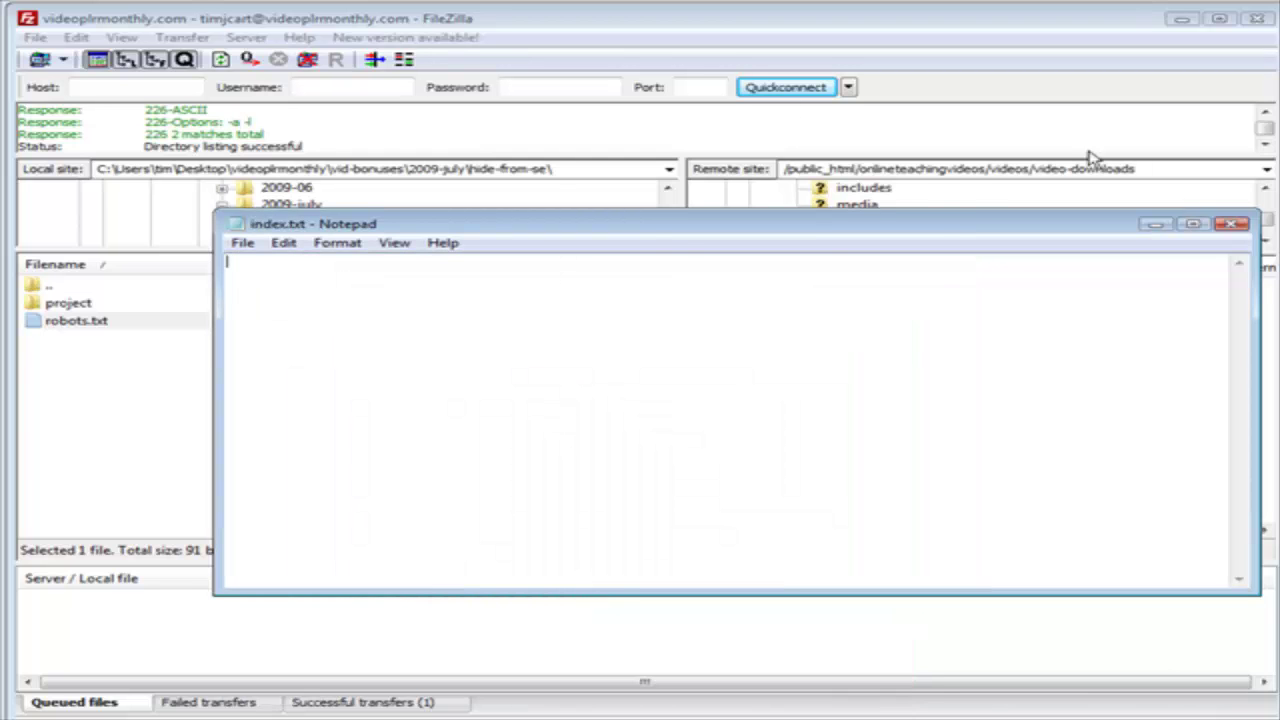
click(1230, 224)
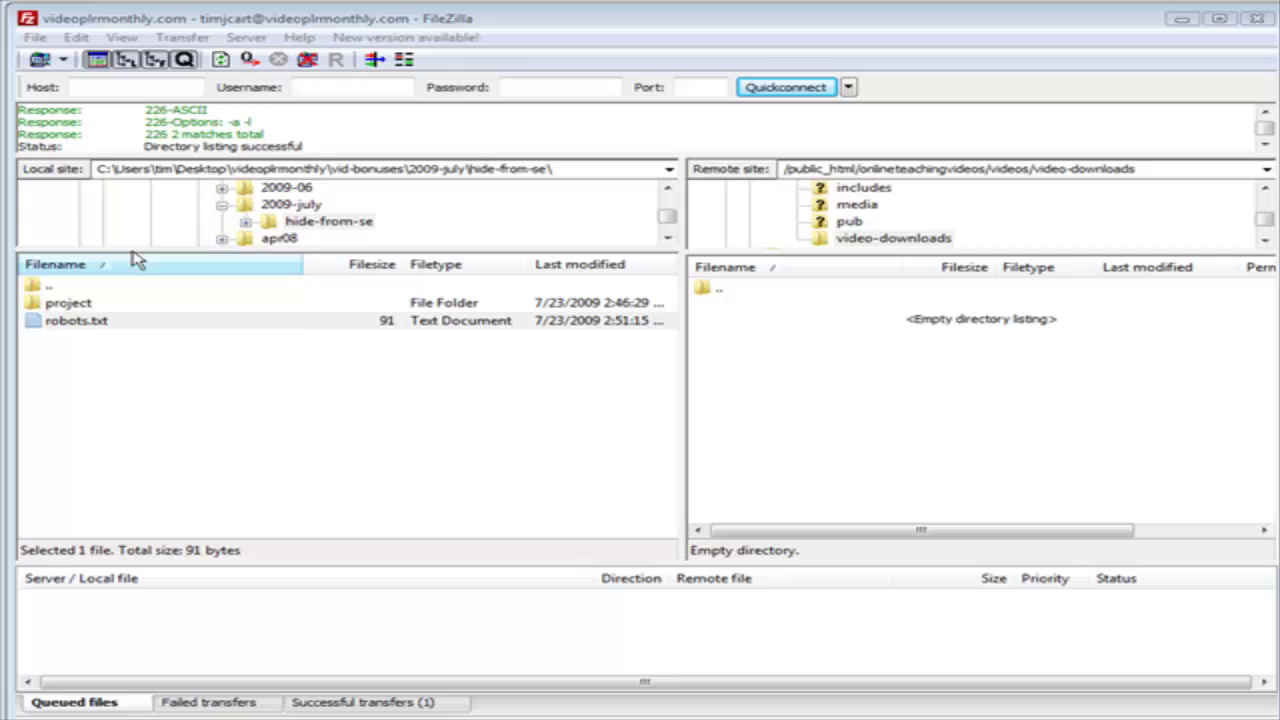
Upload index.txt from the local hide-from-se folder to the remote folder /public_html/onlineteachingvideos/videos/video-downloads.
click(341, 264)
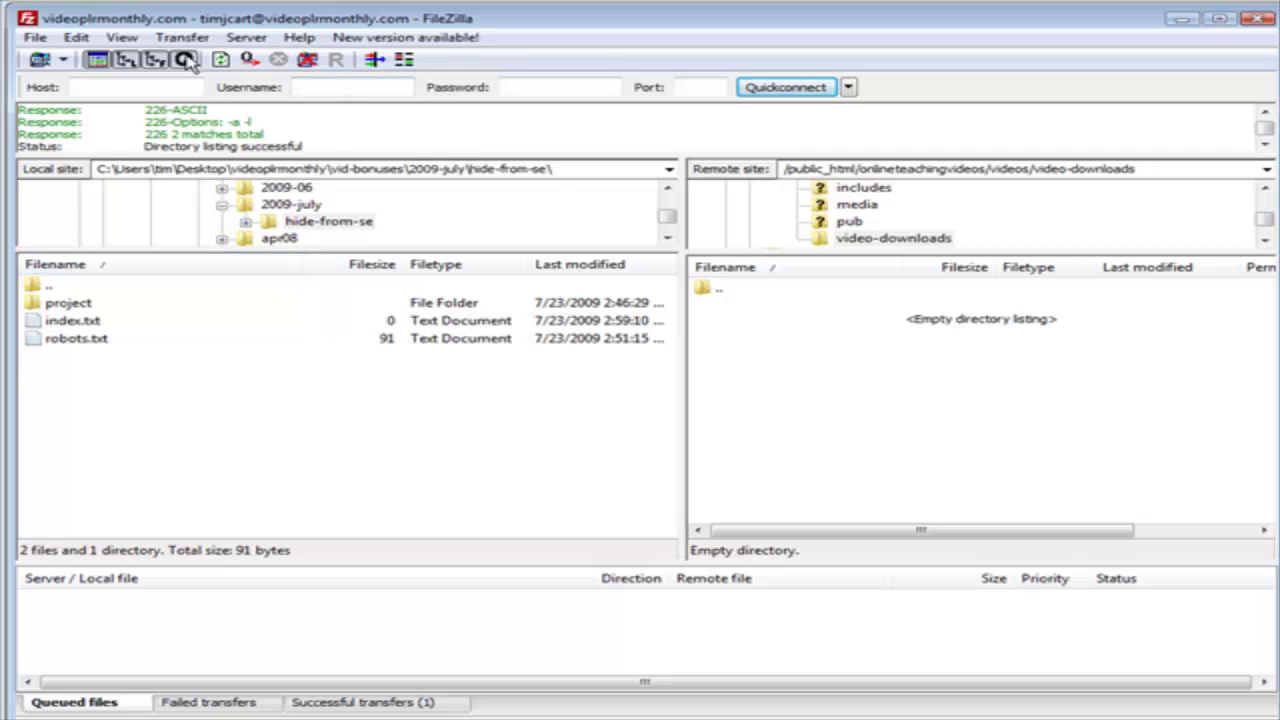
click(95, 325)
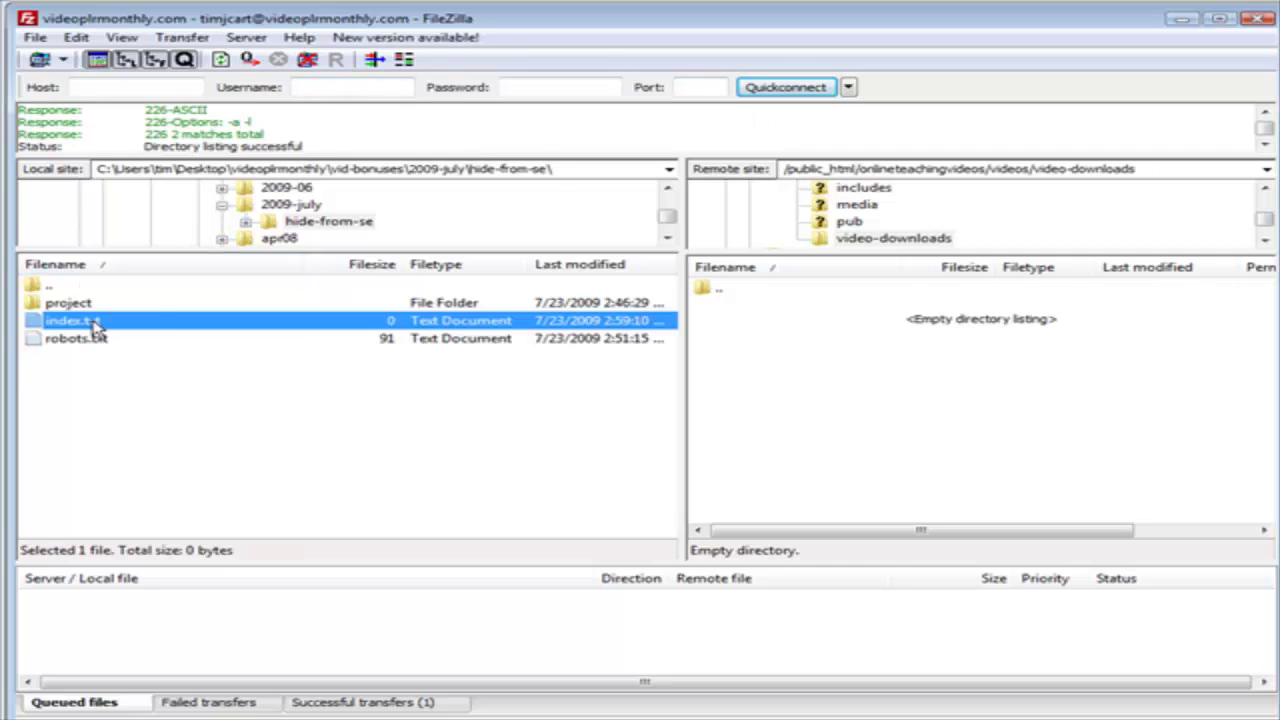
right_click(170, 330)
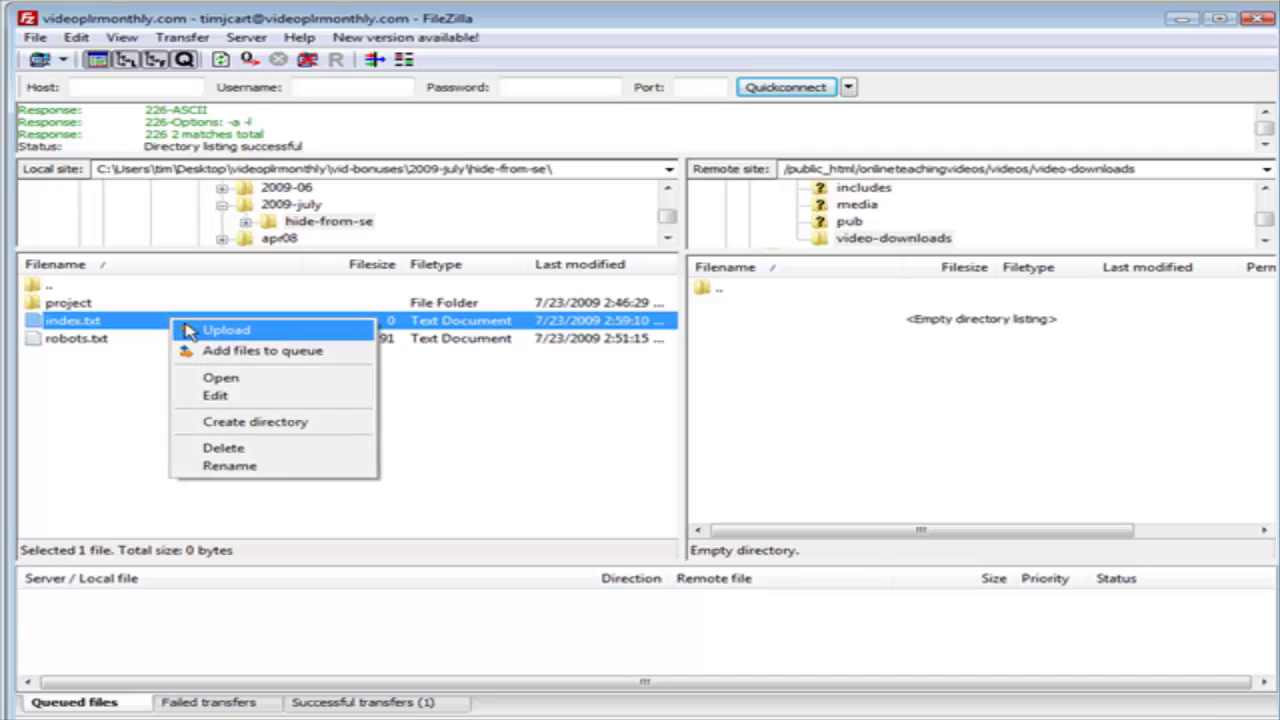
click(180, 330)
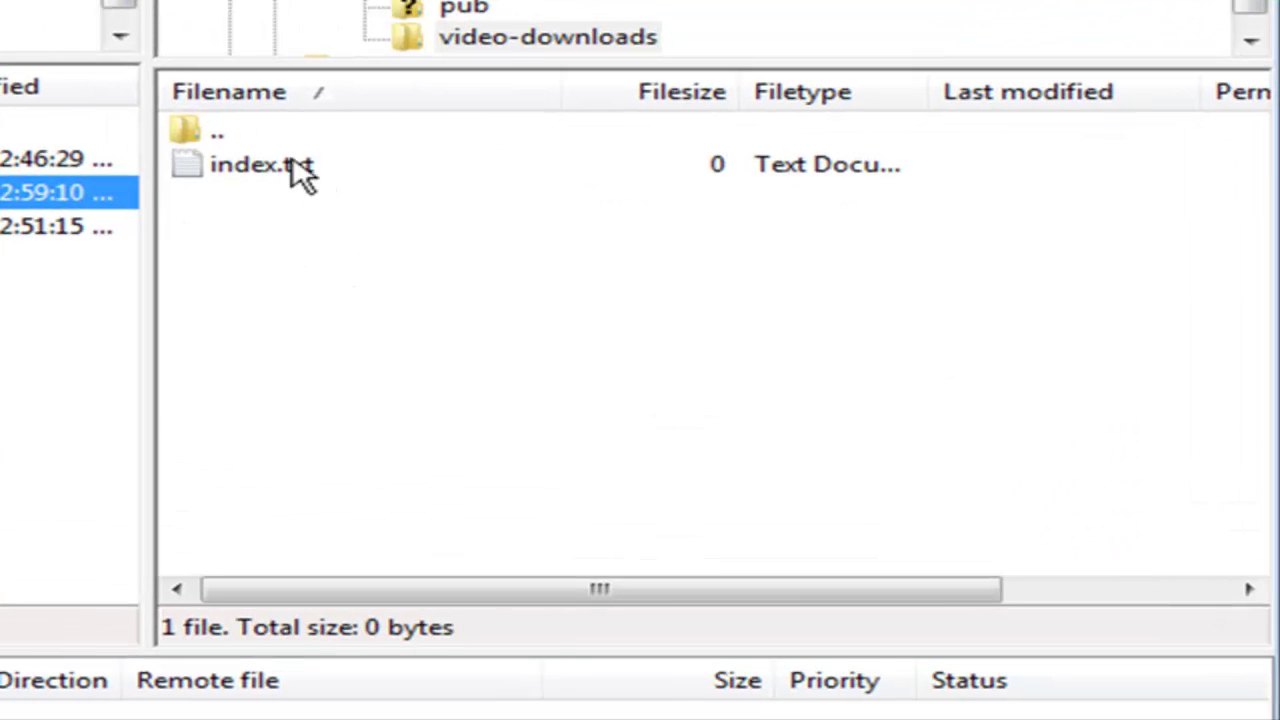
Rename the uploaded index.txt in the remote video-downloads folder to index.htm.
click(757, 309)
right_click(300, 172)
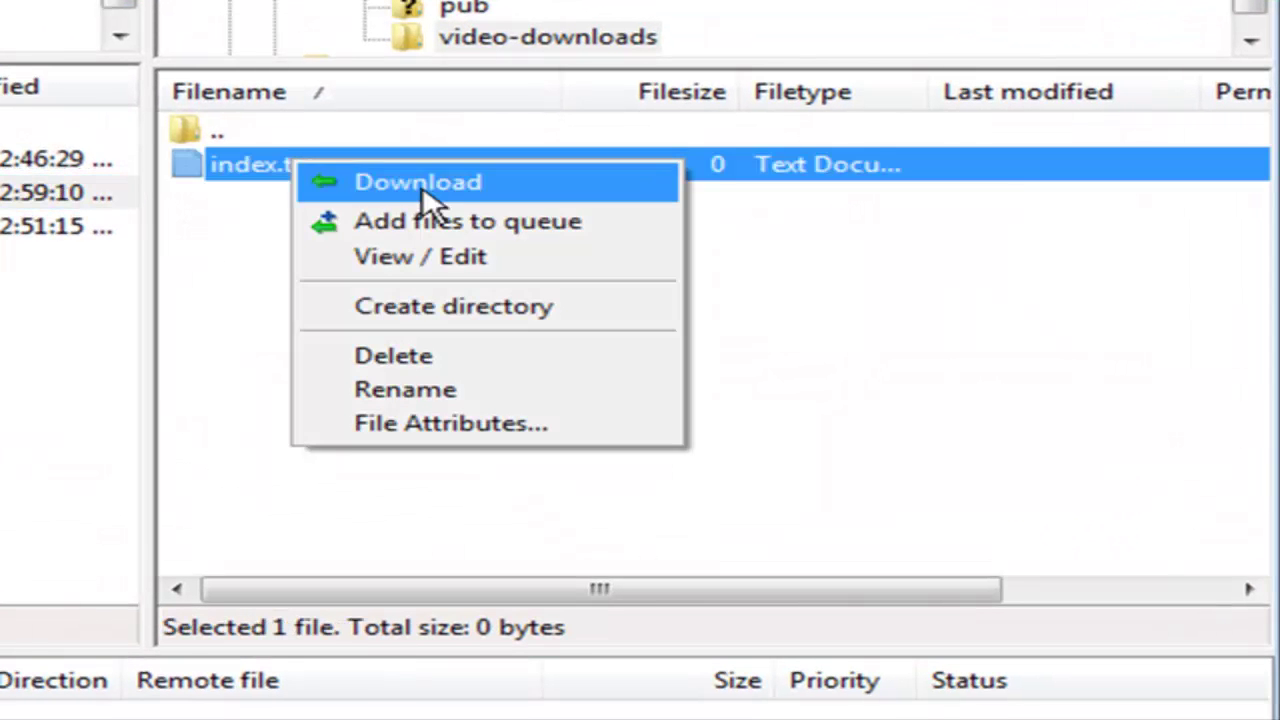
click(488, 391)
key(End)
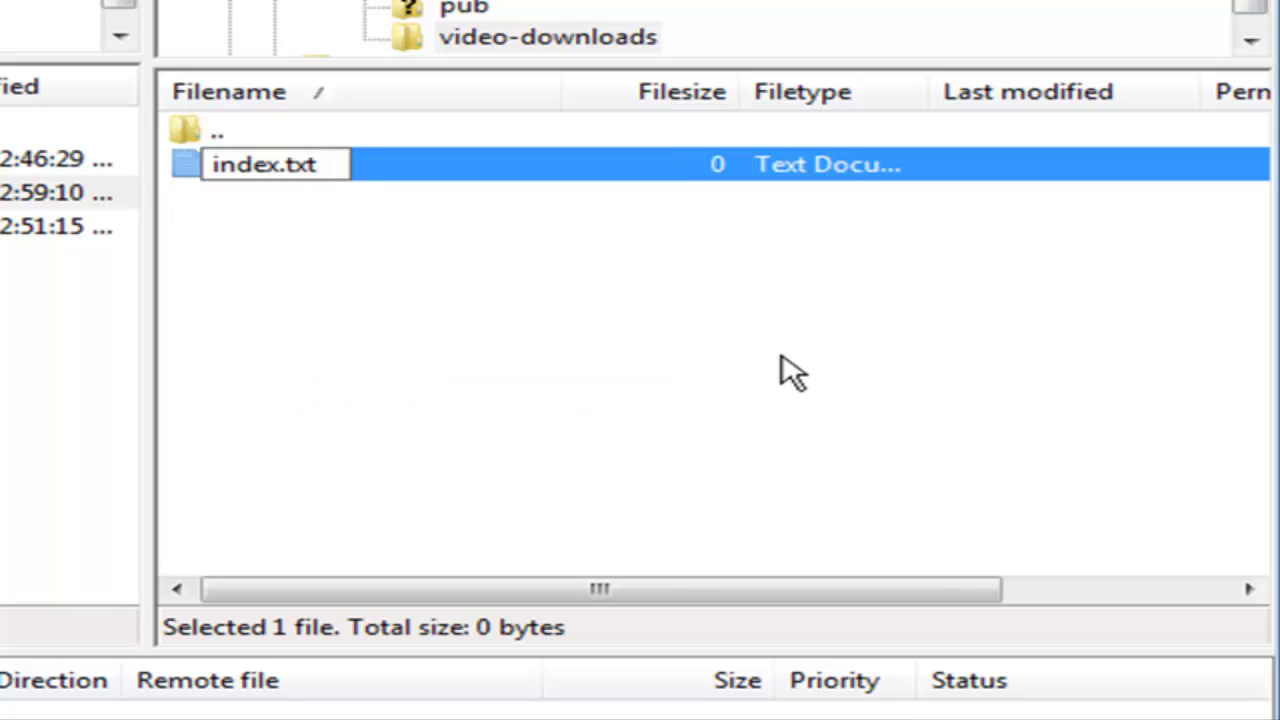
key(BackSpace)
key(BackSpace)
key(BackSpace)
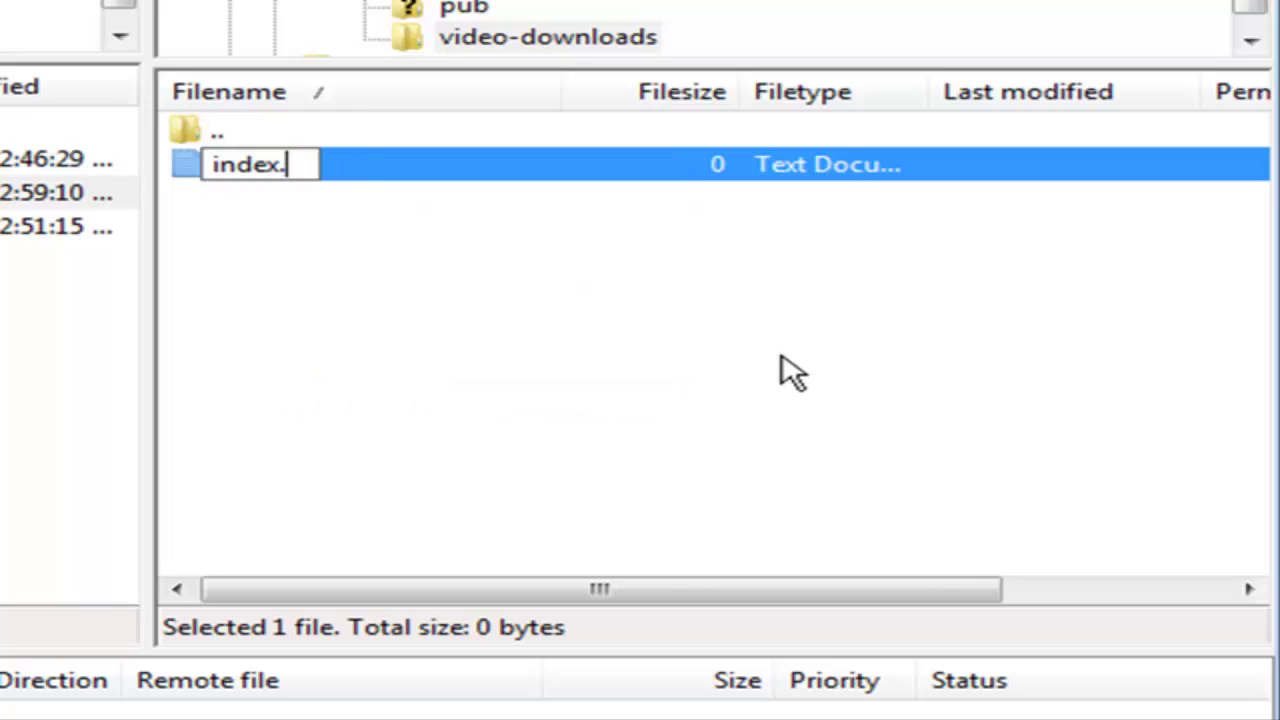
text(ht)
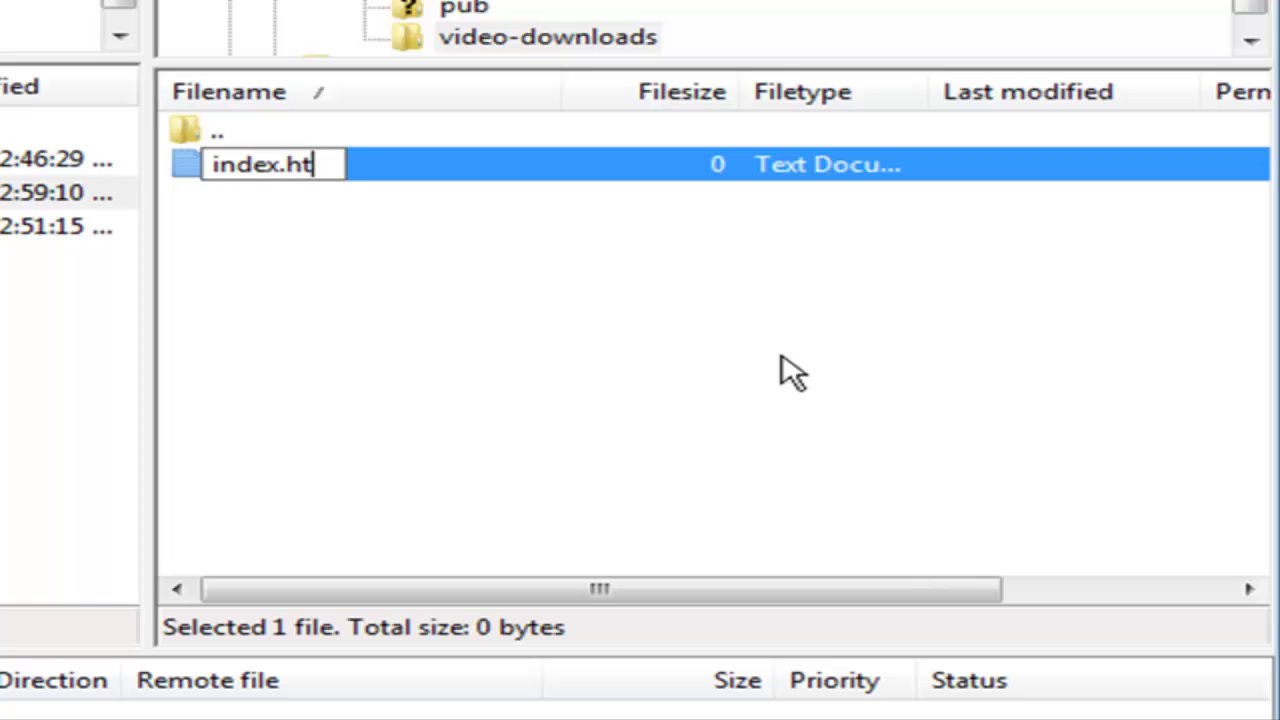
text(m)
key(Return)
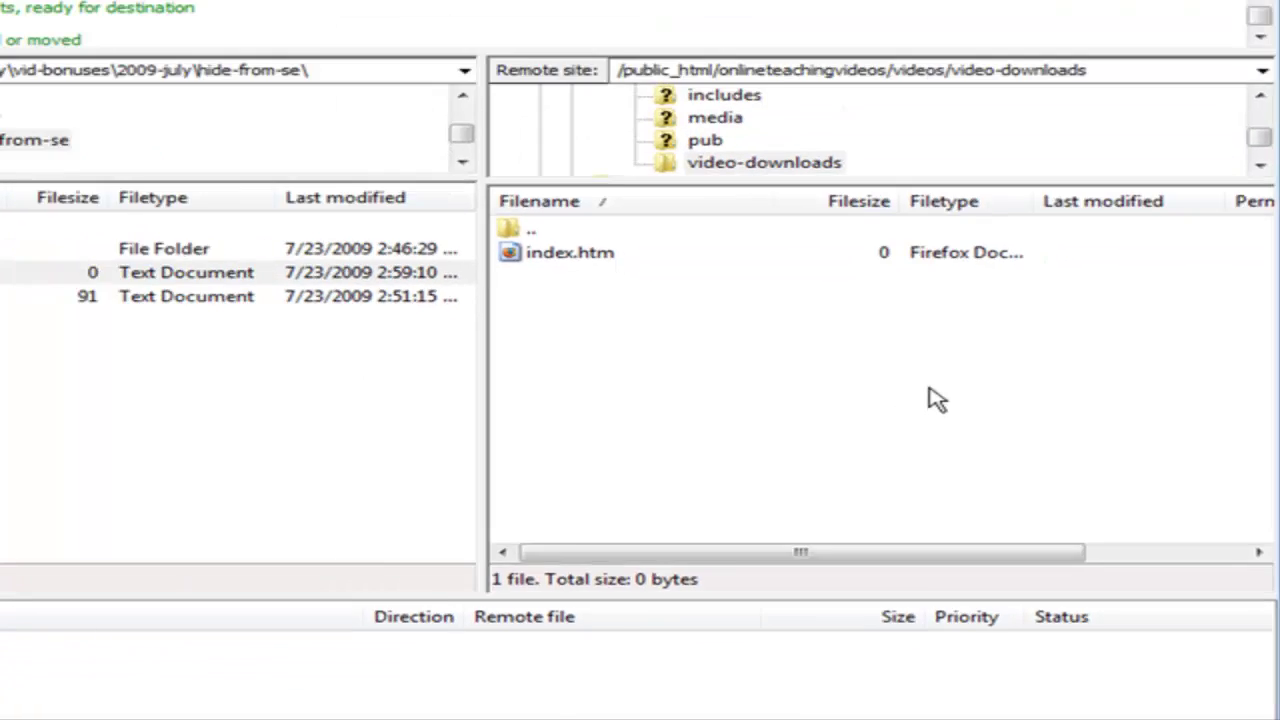